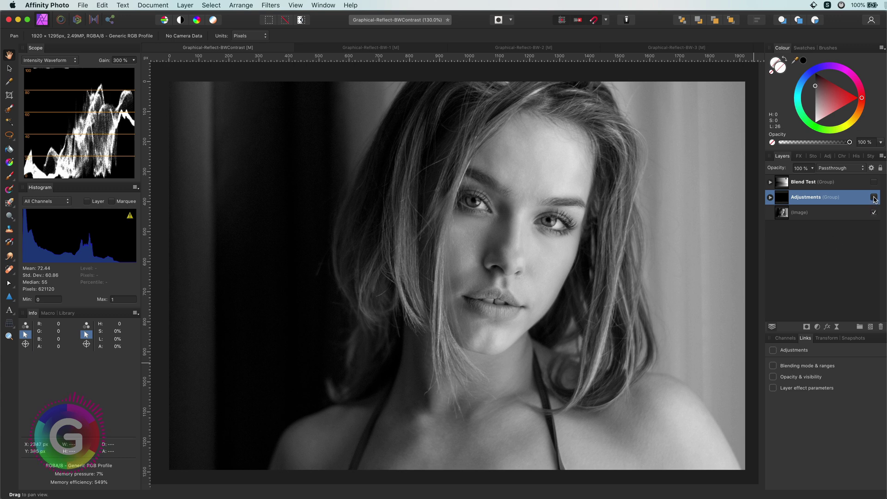
# - Turn on the portrait's adjustments and the Reflect fill layers in the BW-1 and BW-2 photos
pyautogui.click(873, 198)
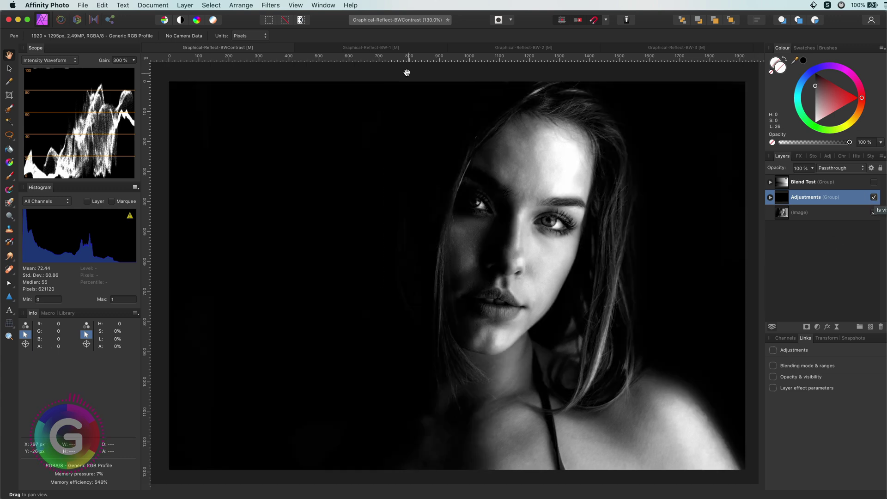
pyautogui.click(401, 50)
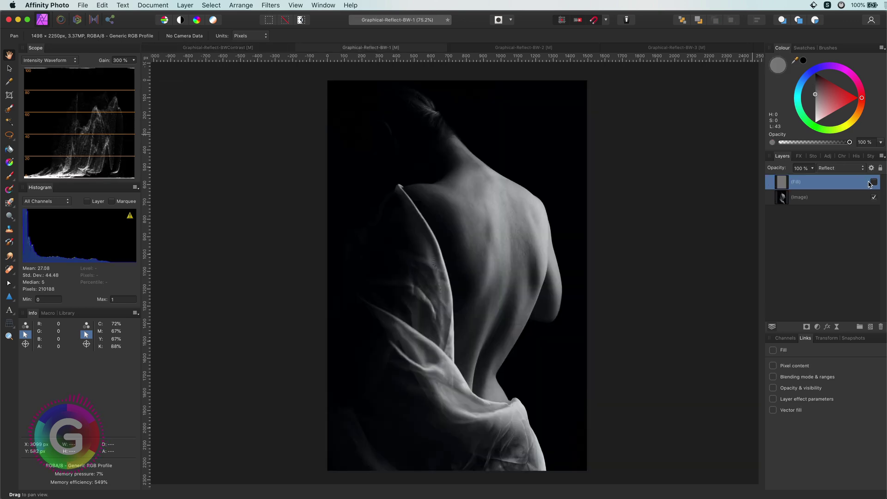
pyautogui.click(874, 182)
pyautogui.click(551, 50)
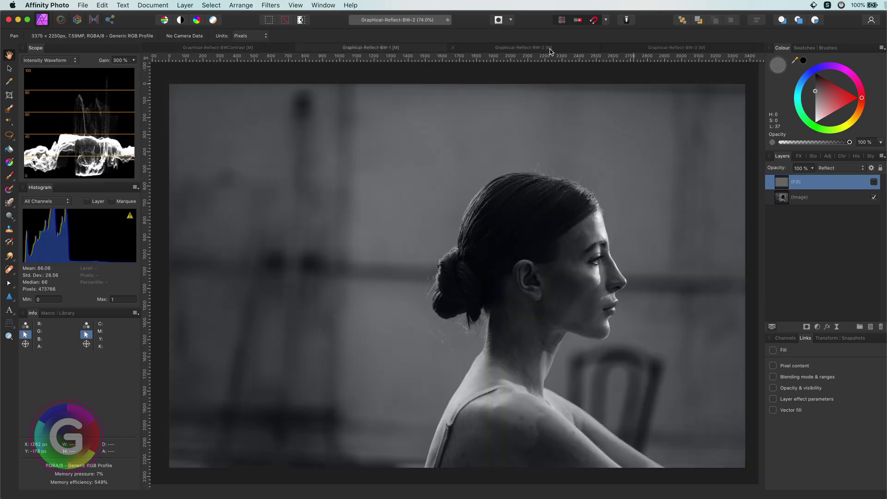
pyautogui.click(874, 182)
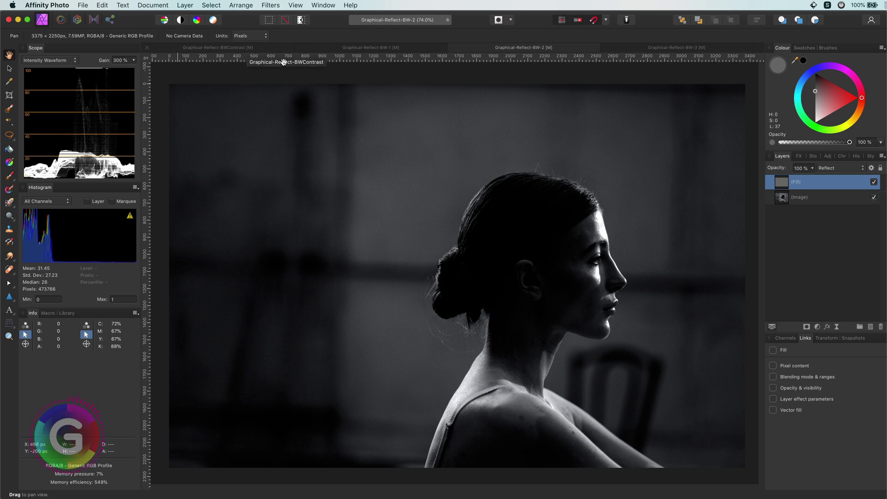
# - Hide the fills in BW-2 and BW-1 again, and hide BWContrast's Adjustments group
pyautogui.click(873, 183)
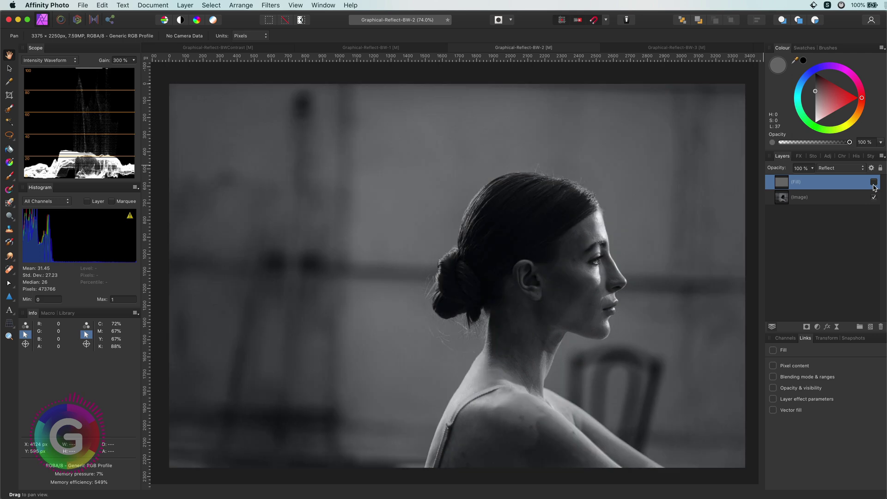
pyautogui.click(412, 49)
pyautogui.click(873, 183)
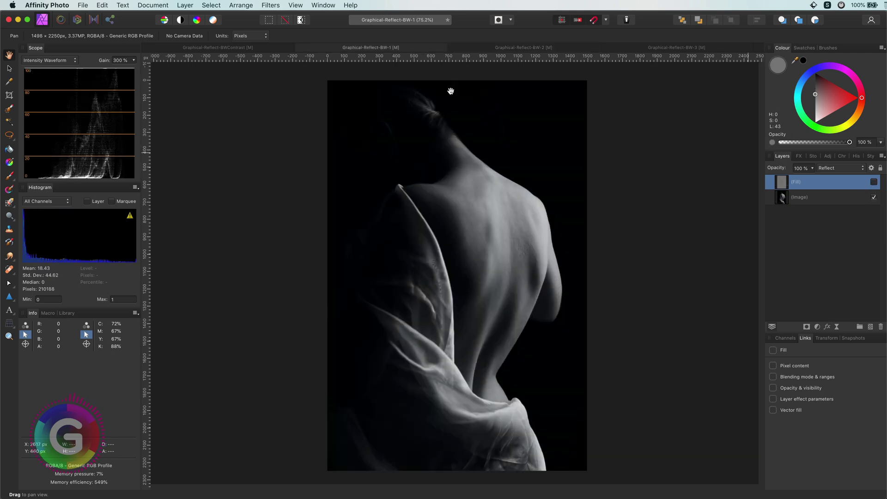
pyautogui.click(261, 47)
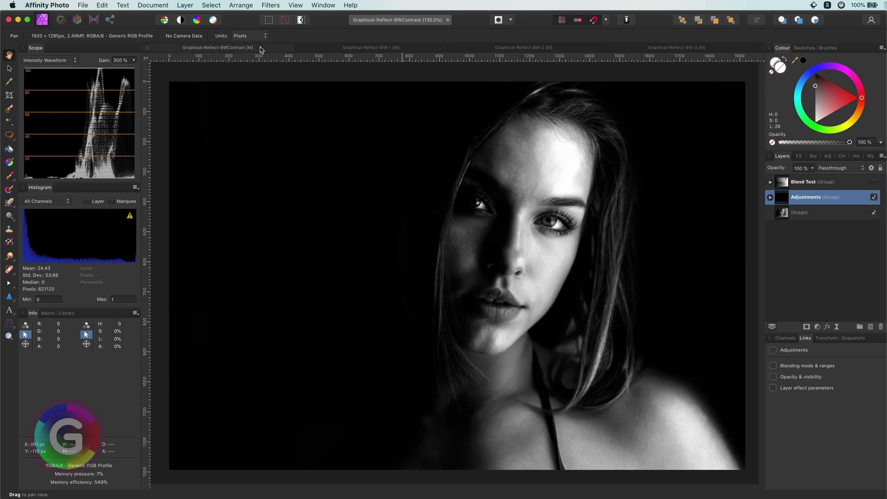
pyautogui.click(874, 196)
# - Show the Blend Test chart and select the Reflect, Overlay and Soft Light strips with the Move tool
pyautogui.click(873, 182)
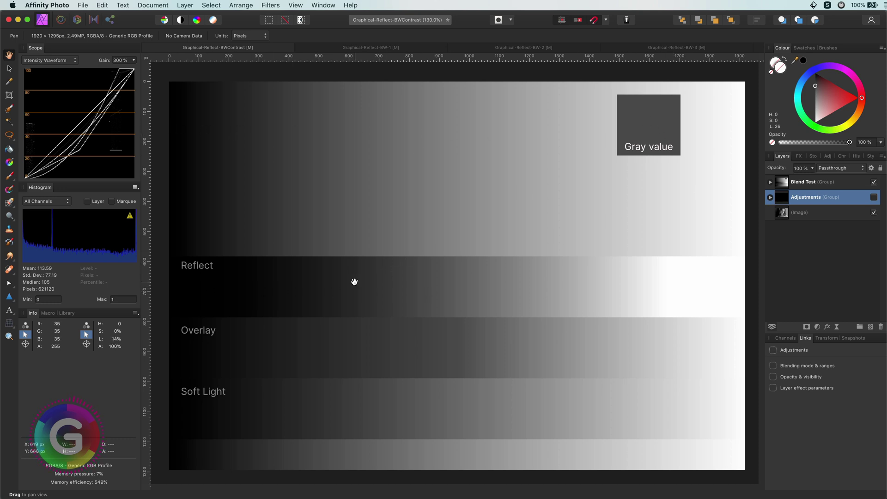
pyautogui.click(9, 68)
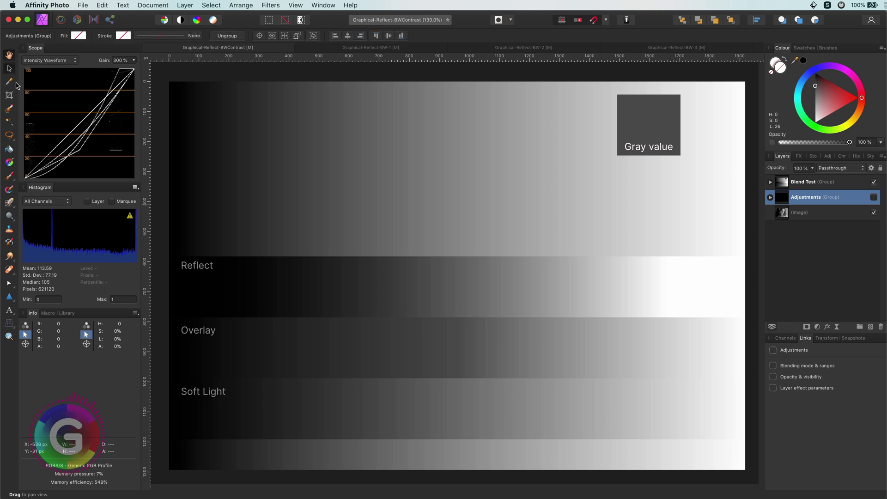
pyautogui.doubleClick(245, 277)
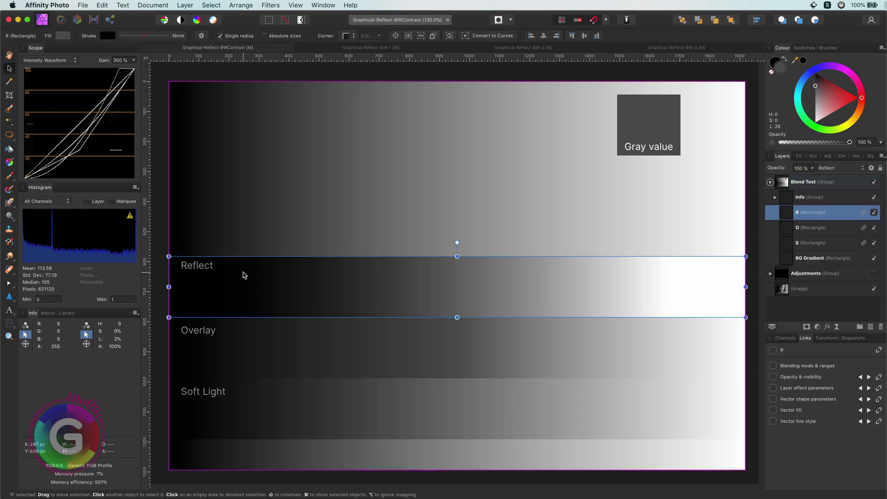
pyautogui.click(257, 347)
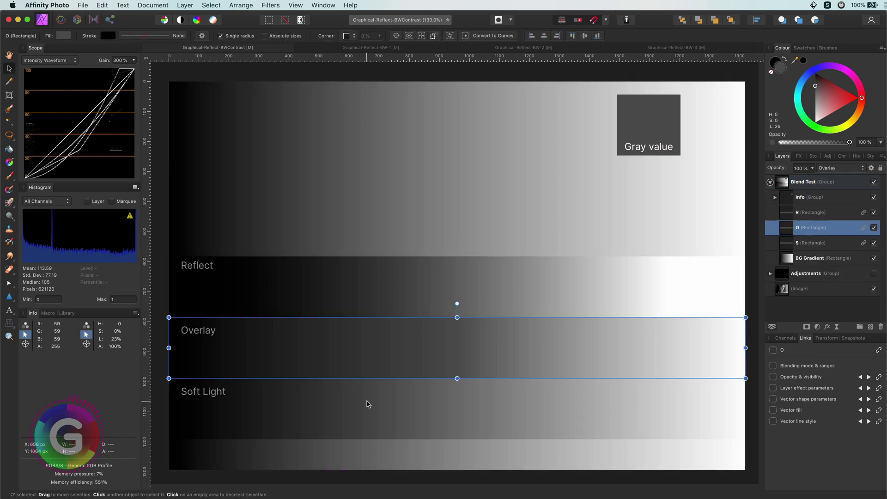
pyautogui.click(368, 404)
pyautogui.click(831, 214)
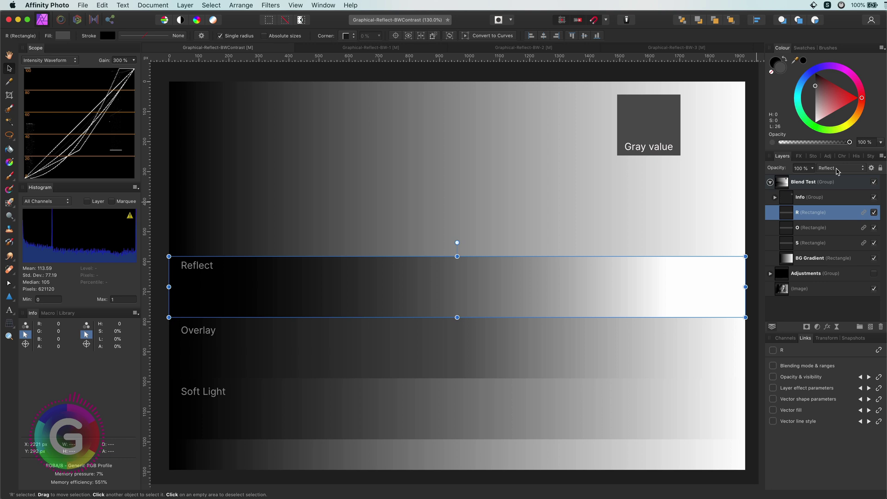
# - Keep the Reflect strip's blend mode at Reflect and select the Gray value square in the Info group
pyautogui.click(836, 169)
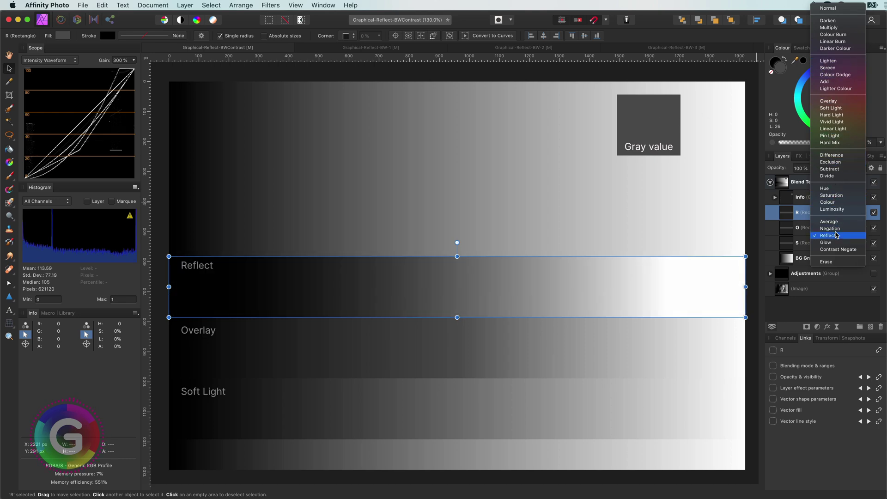
pyautogui.click(836, 235)
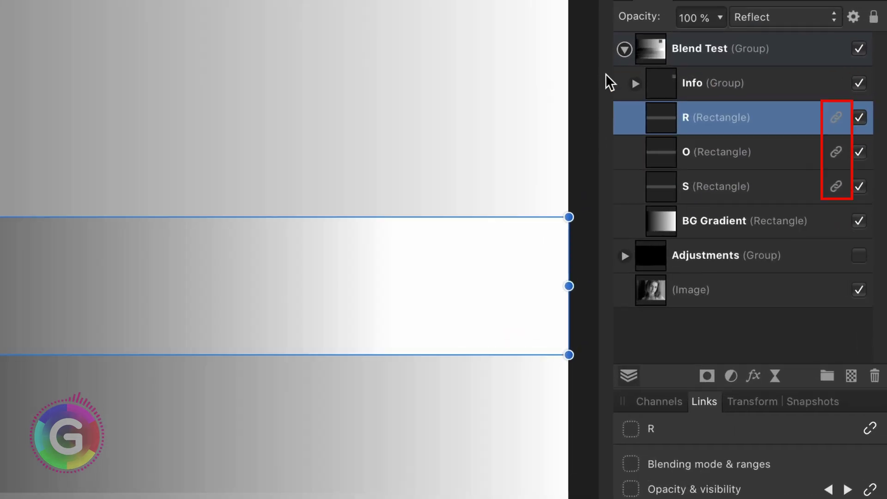
pyautogui.click(707, 84)
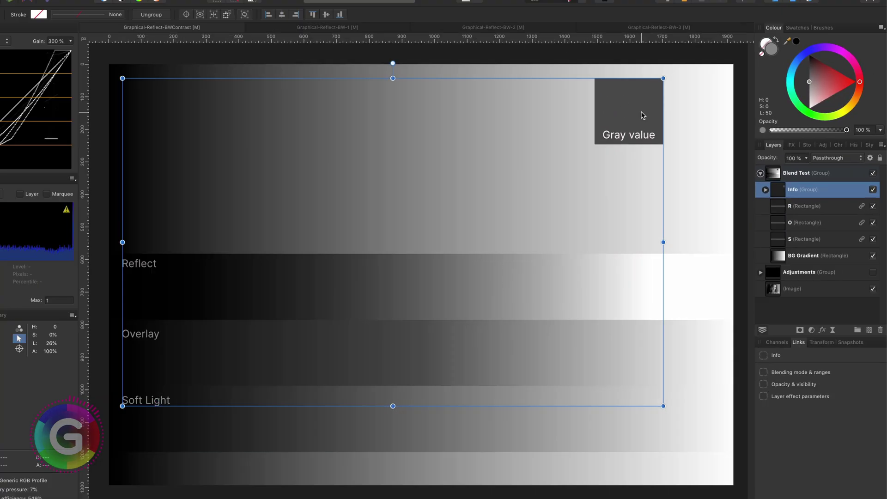
pyautogui.doubleClick(642, 116)
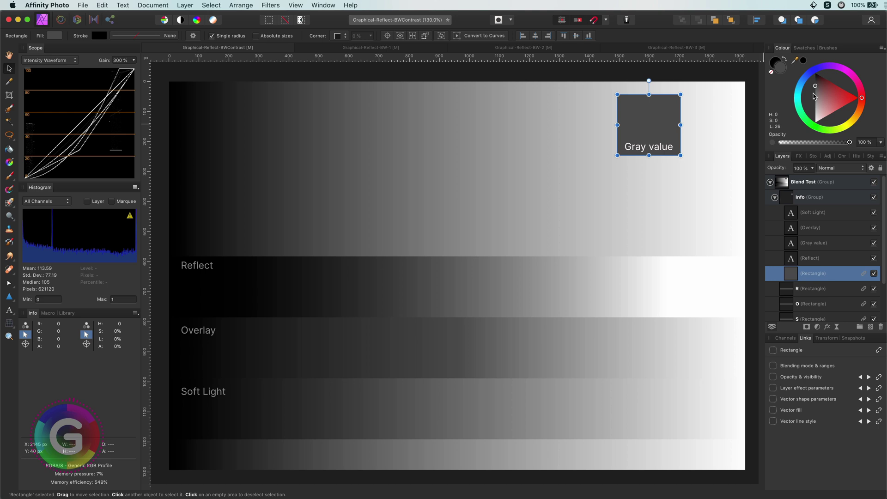
# - Set the Gray value square to black, then lighten it to a mid grey around L 50
pyautogui.moveTo(816, 87); pyautogui.dragTo(815, 73)
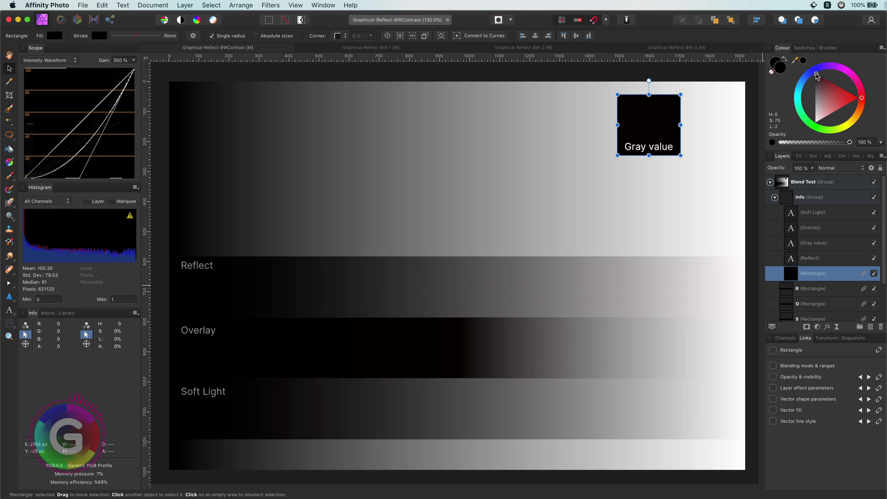
pyautogui.moveTo(817, 76); pyautogui.dragTo(814, 98)
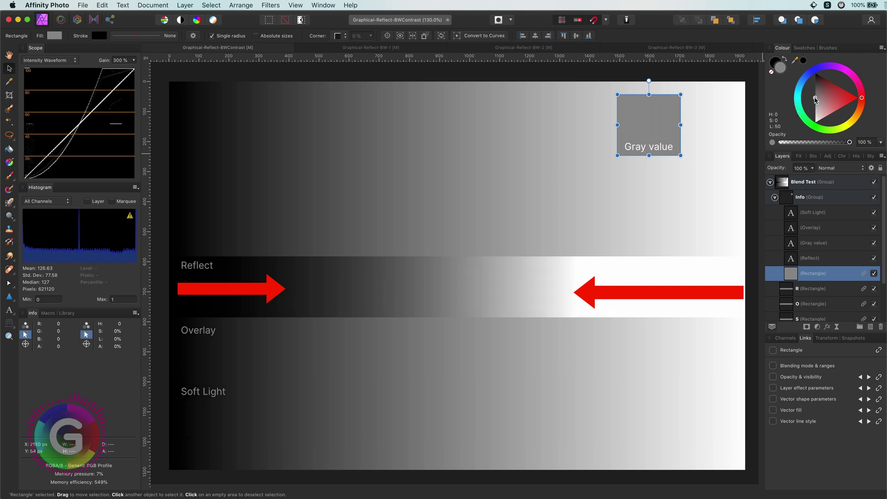
# - Push the Gray value square to white, collapse Blend Test, then set it to dark grey, L 37
pyautogui.moveTo(816, 99)
pyautogui.mouseDown()
pyautogui.moveTo(813, 128)
pyautogui.moveTo(802, 119)
pyautogui.mouseUp()
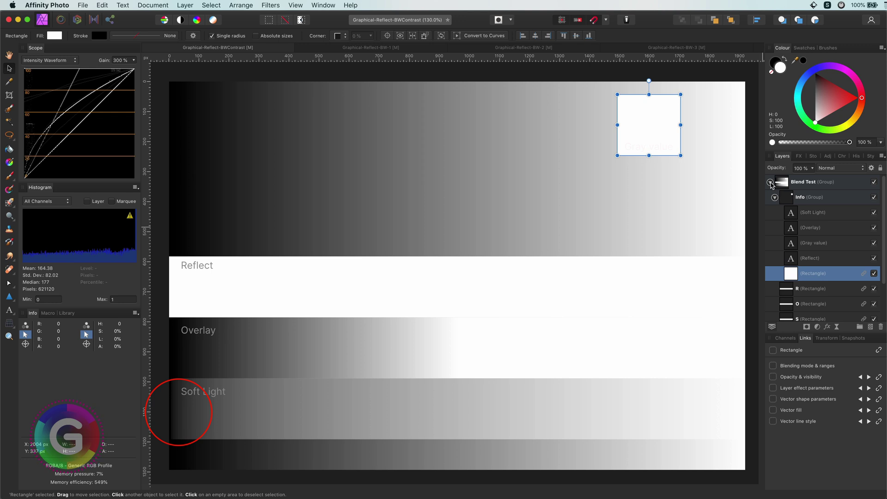
pyautogui.click(770, 183)
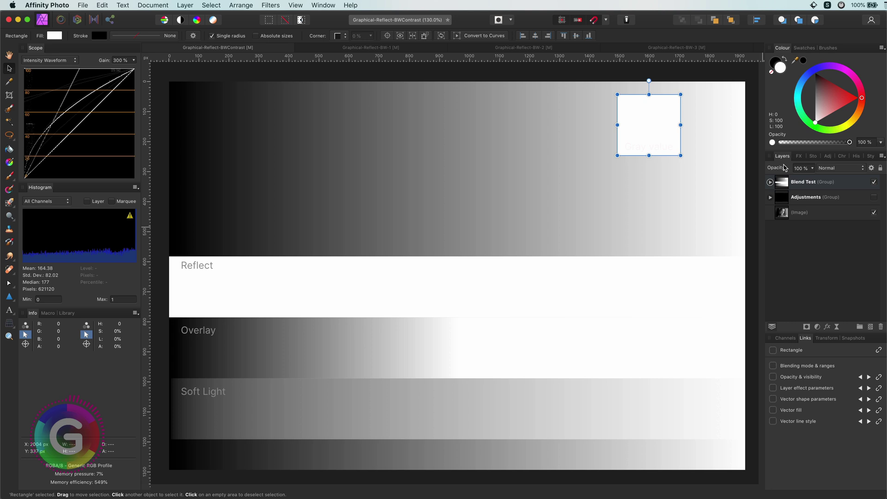
pyautogui.moveTo(816, 122); pyautogui.dragTo(815, 91)
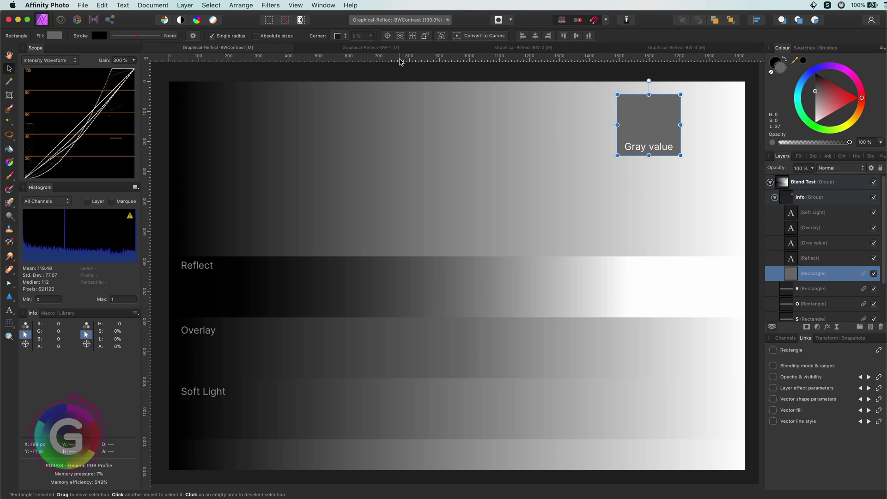
# - In Graphical-Reflect-BW-1, add a black fill layer in Reflect mode and toggle it to compare
pyautogui.click(400, 48)
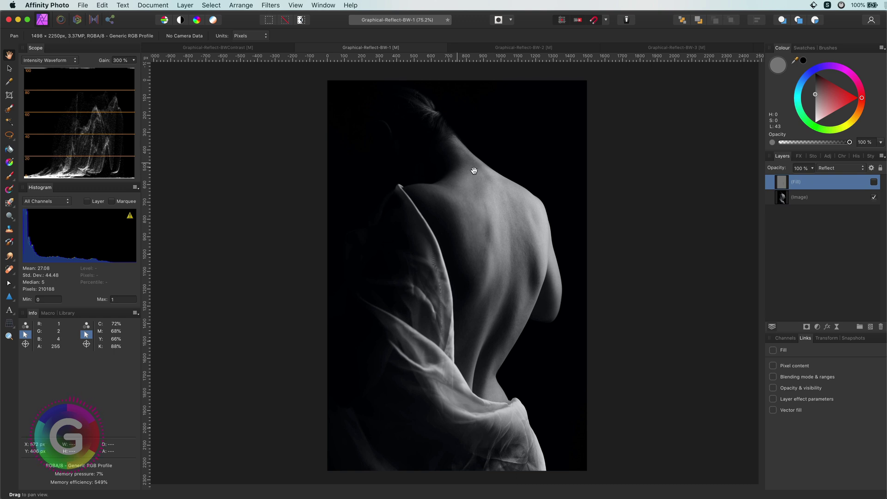
pyautogui.click(186, 5)
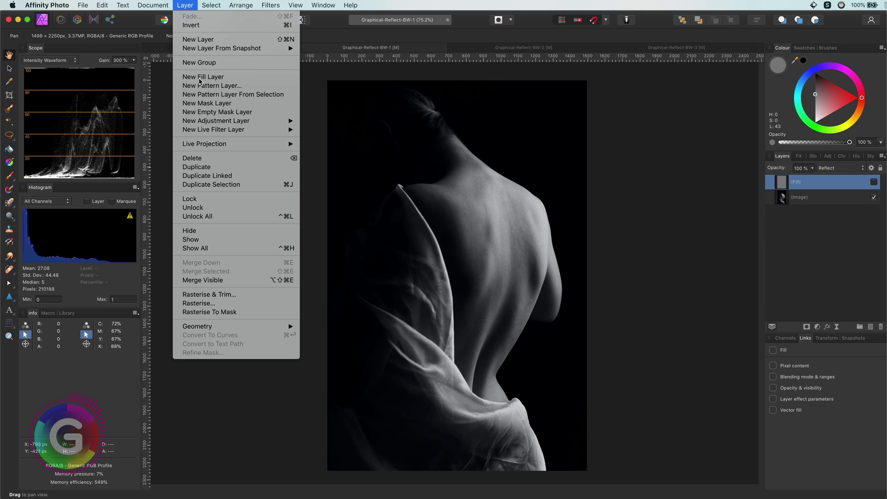
pyautogui.click(159, 122)
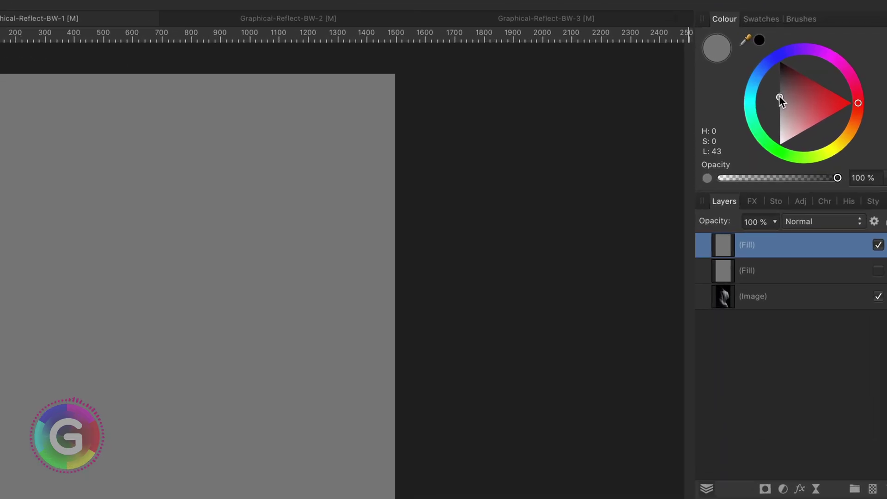
pyautogui.moveTo(799, 95); pyautogui.dragTo(796, 28)
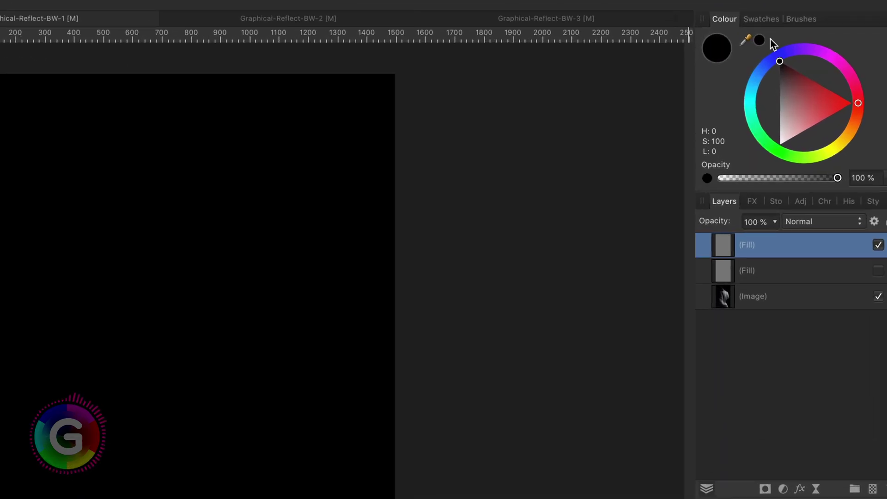
pyautogui.click(814, 224)
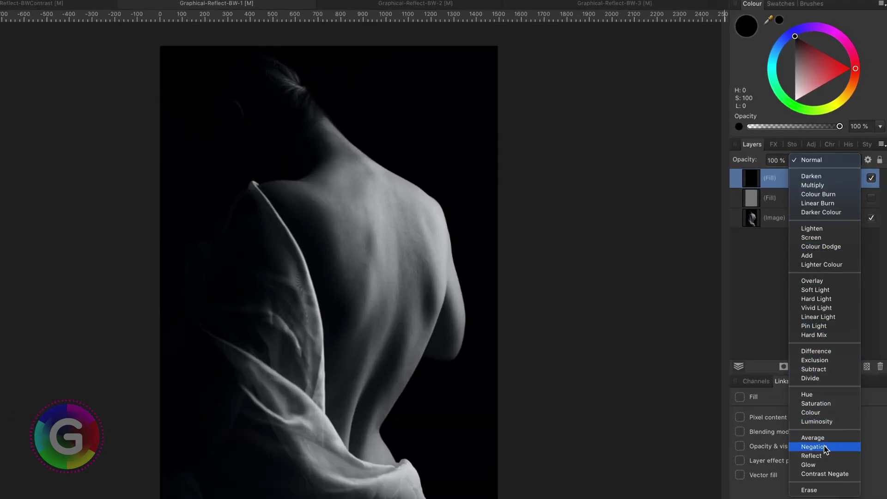
pyautogui.click(826, 456)
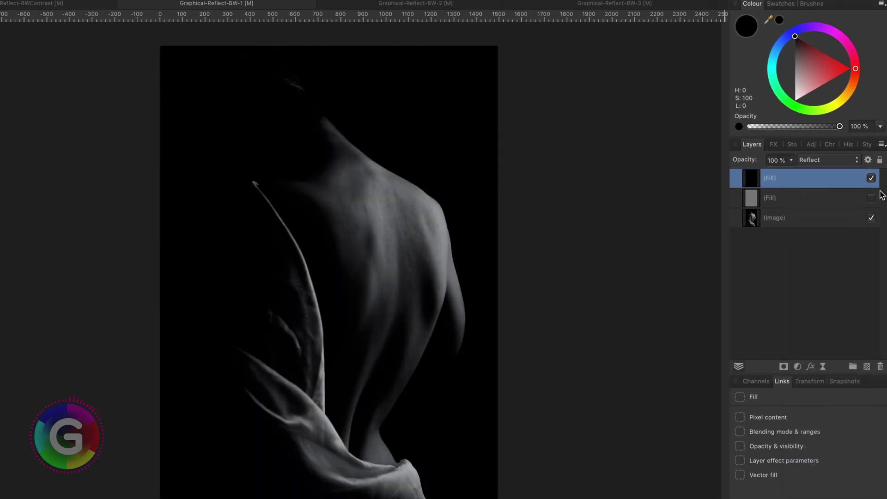
pyautogui.click(871, 179)
pyautogui.click(871, 179)
# - Try light grey and white for the fill, settle on about 52% grey, and compare on/off
pyautogui.moveTo(794, 37); pyautogui.dragTo(789, 89)
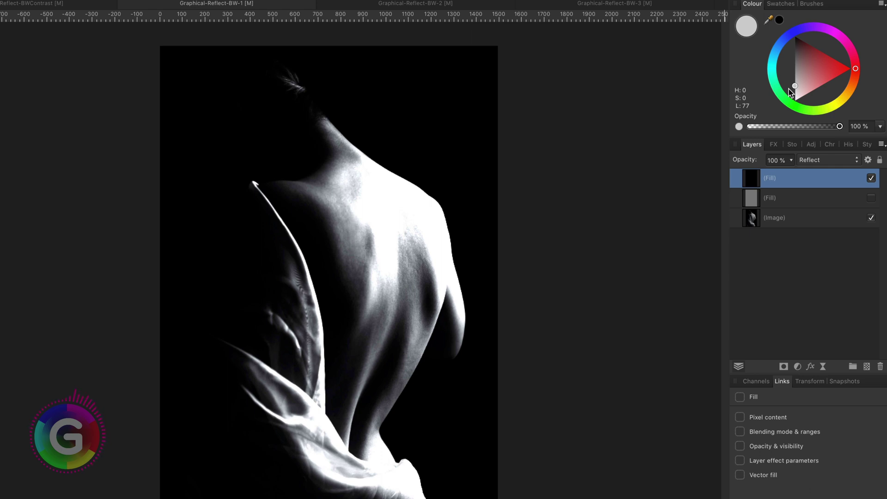
pyautogui.moveTo(789, 88); pyautogui.dragTo(791, 107)
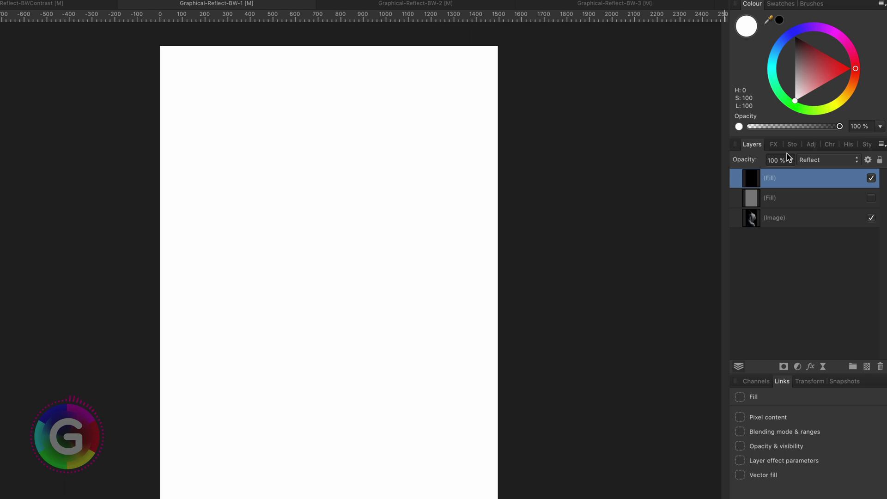
pyautogui.moveTo(791, 103)
pyautogui.mouseDown()
pyautogui.moveTo(789, 62)
pyautogui.moveTo(789, 70)
pyautogui.mouseUp()
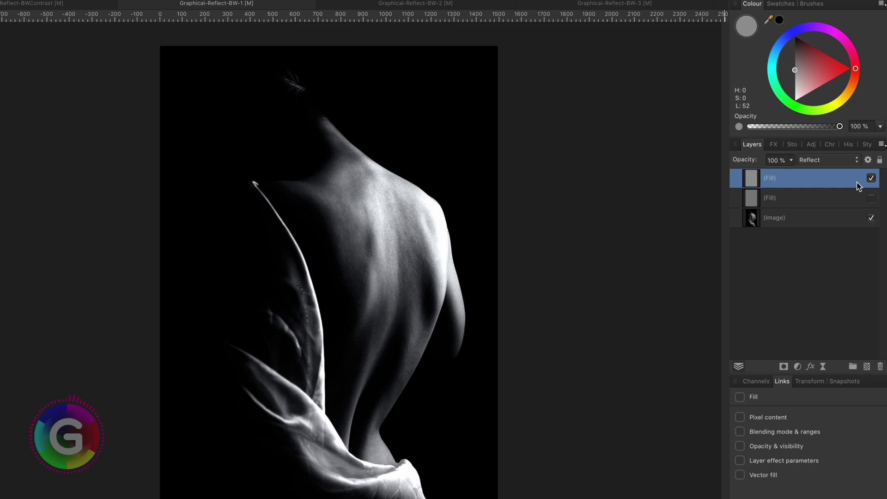
pyautogui.click(871, 179)
pyautogui.click(871, 179)
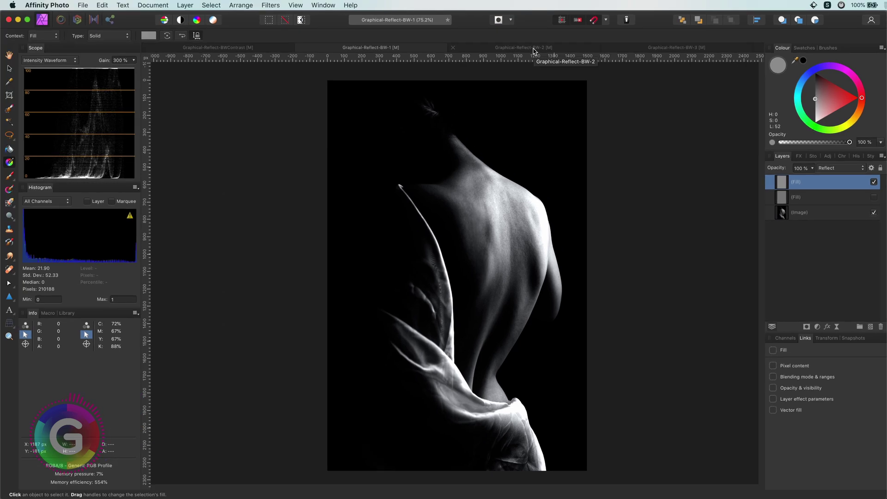
# - In Graphical-Reflect-BW-2, add a grey fill layer in Reflect mode and darken it
pyautogui.click(428, 5)
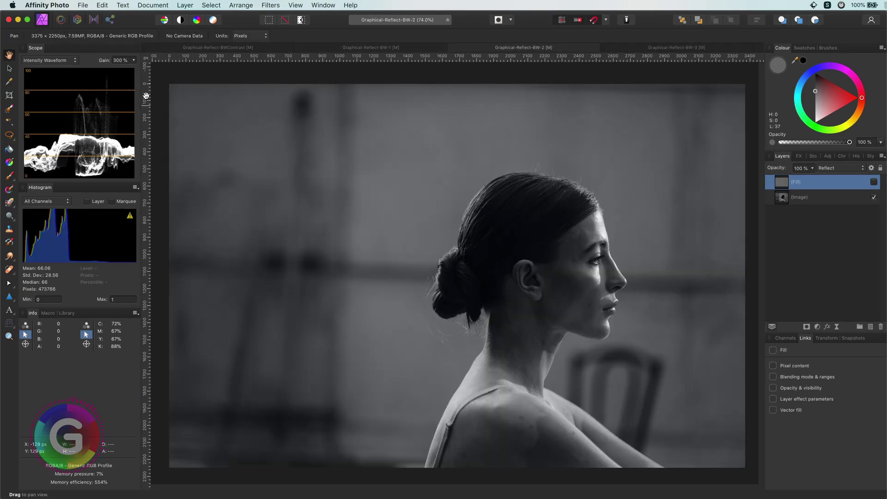
pyautogui.click(185, 5)
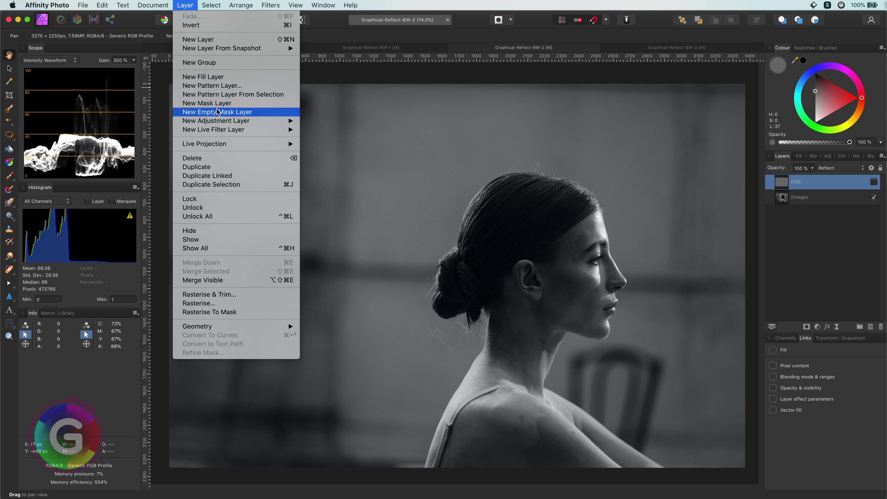
pyautogui.click(208, 77)
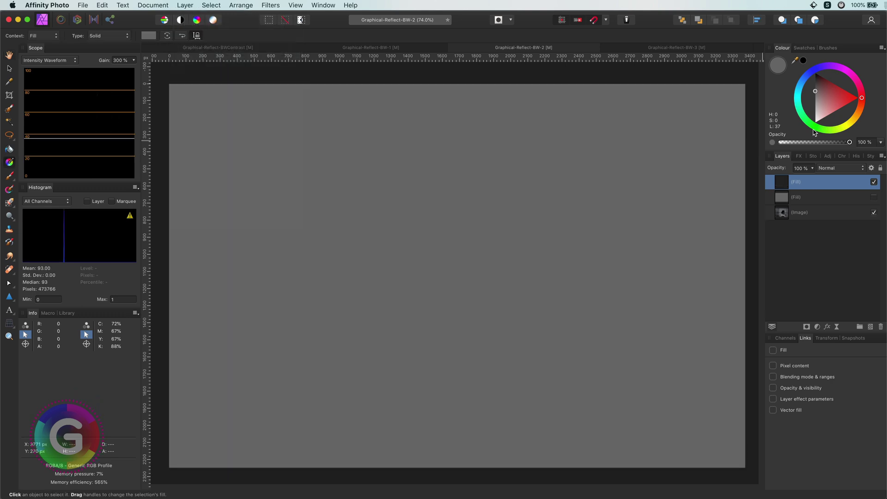
pyautogui.moveTo(815, 92); pyautogui.dragTo(815, 99)
pyautogui.click(839, 168)
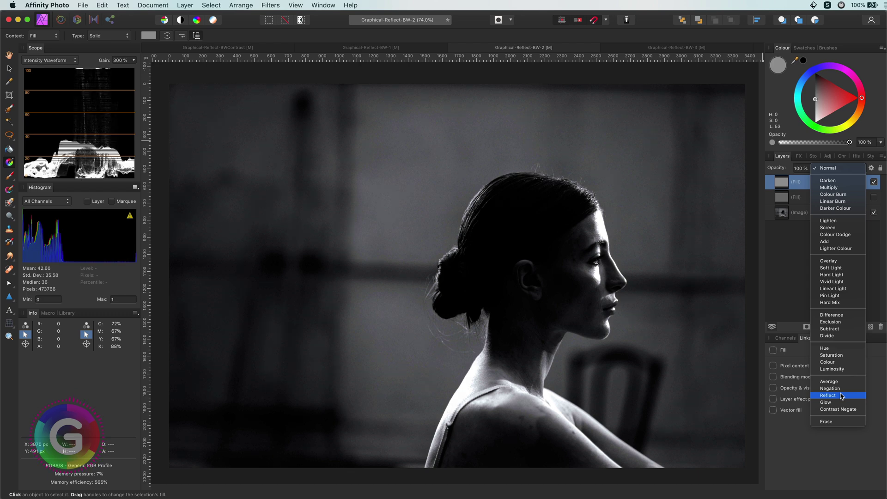
pyautogui.click(827, 395)
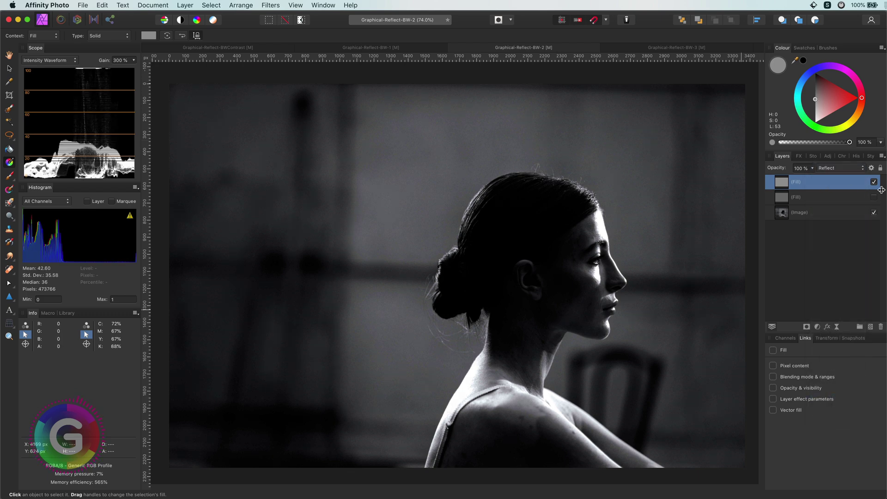
pyautogui.moveTo(815, 99); pyautogui.dragTo(814, 93)
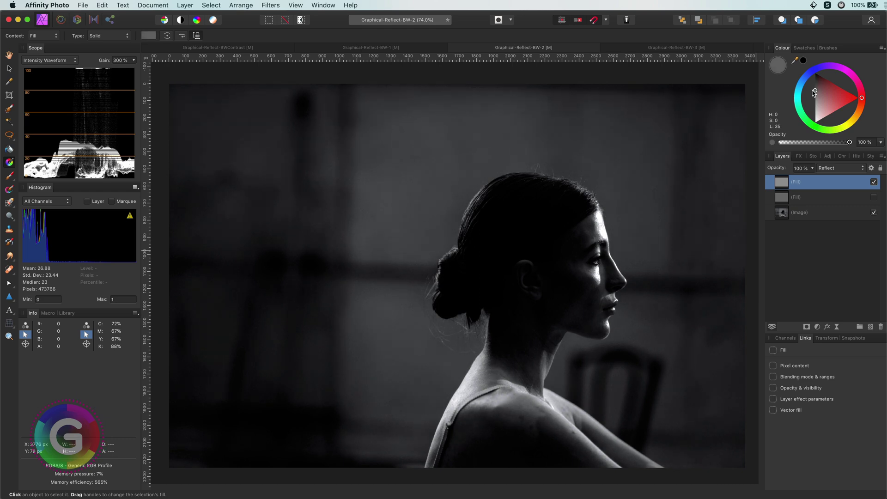
# - Compare the profile photo with and without the fill, keeping the Reflect blend mode
pyautogui.click(875, 183)
pyautogui.click(875, 184)
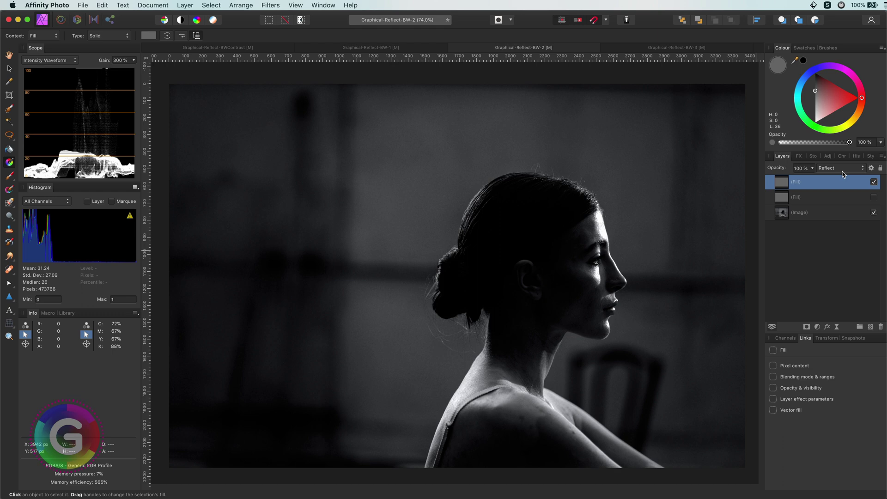
pyautogui.click(842, 170)
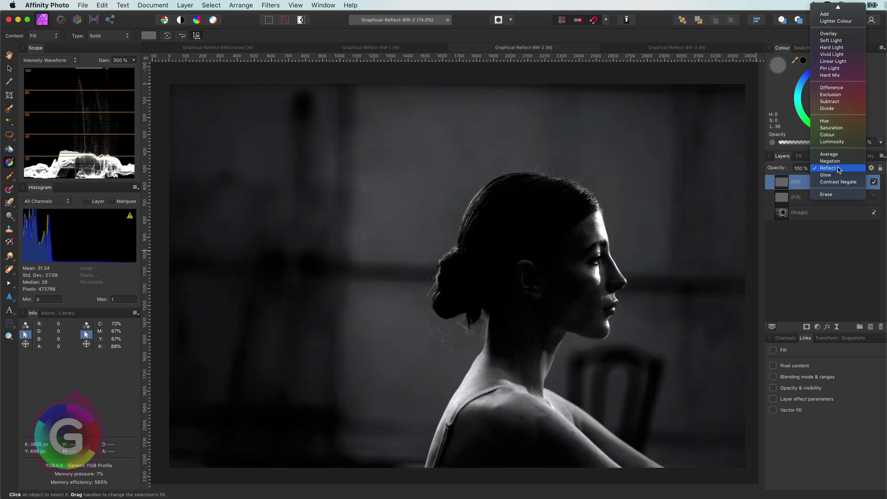
pyautogui.click(839, 170)
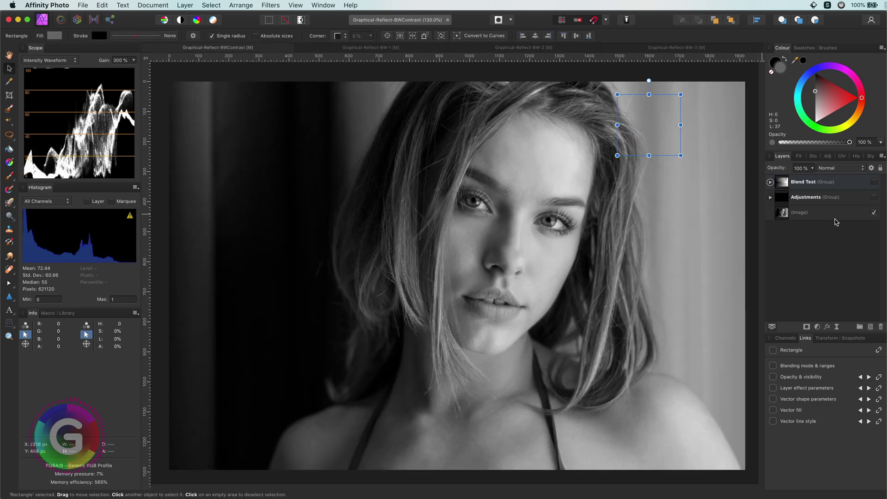
# - In BWContrast, preview the Adjustments group, then add a black fill layer in Reflect mode
pyautogui.click(871, 210)
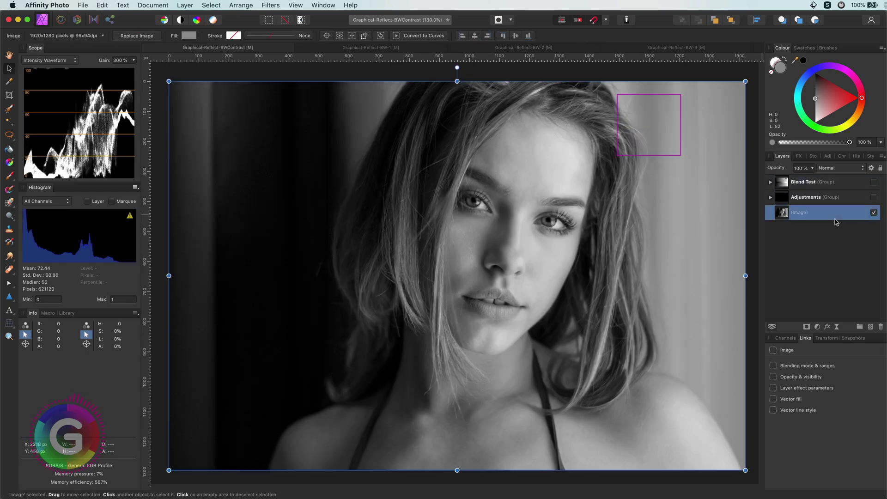
pyautogui.click(874, 197)
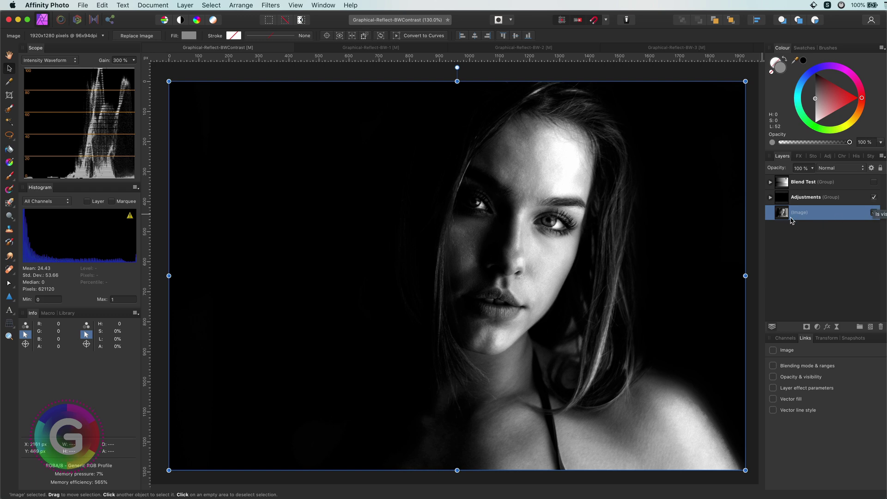
pyautogui.press('super+z')
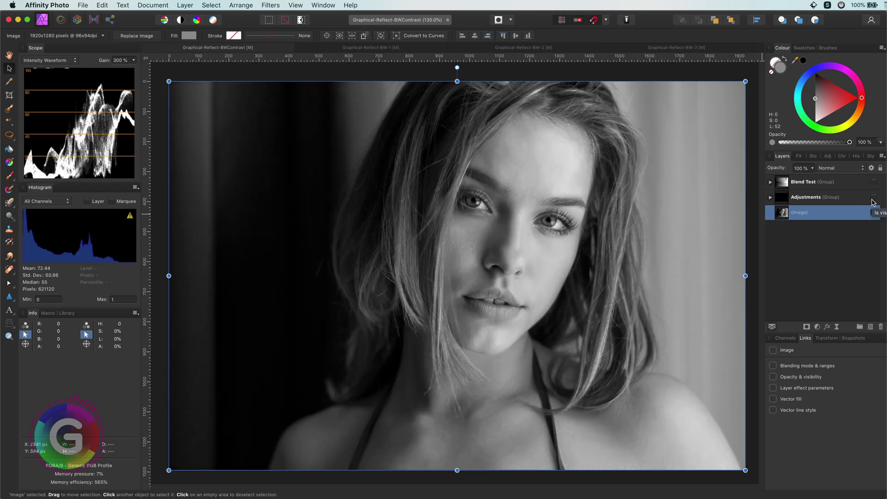
pyautogui.click(180, 6)
pyautogui.click(803, 119)
pyautogui.moveTo(816, 96); pyautogui.dragTo(815, 70)
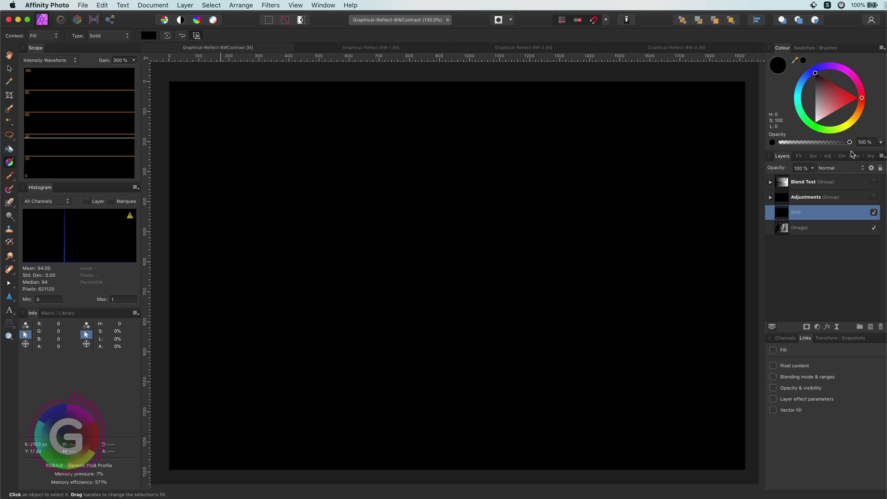
pyautogui.click(840, 168)
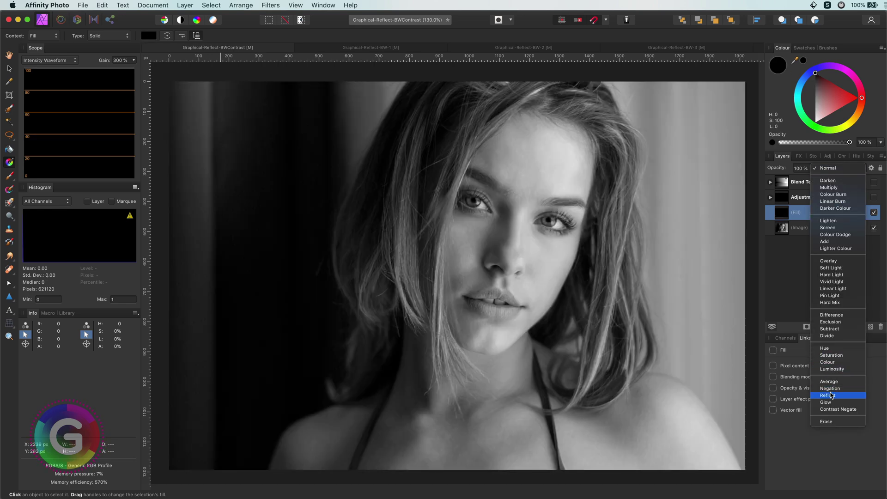
pyautogui.click(831, 395)
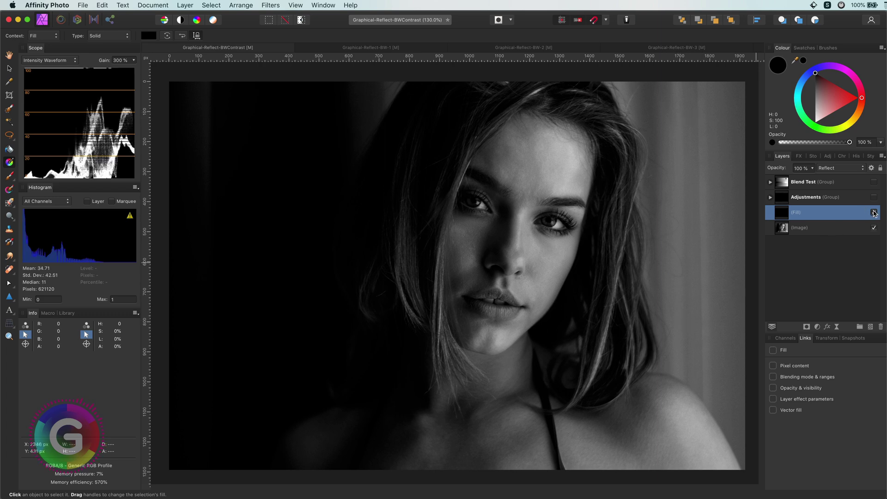
pyautogui.click(874, 213)
# - Add a mask to the black Reflect fill and paint black into it around the eye
pyautogui.click(875, 214)
pyautogui.click(807, 327)
pyautogui.click(7, 179)
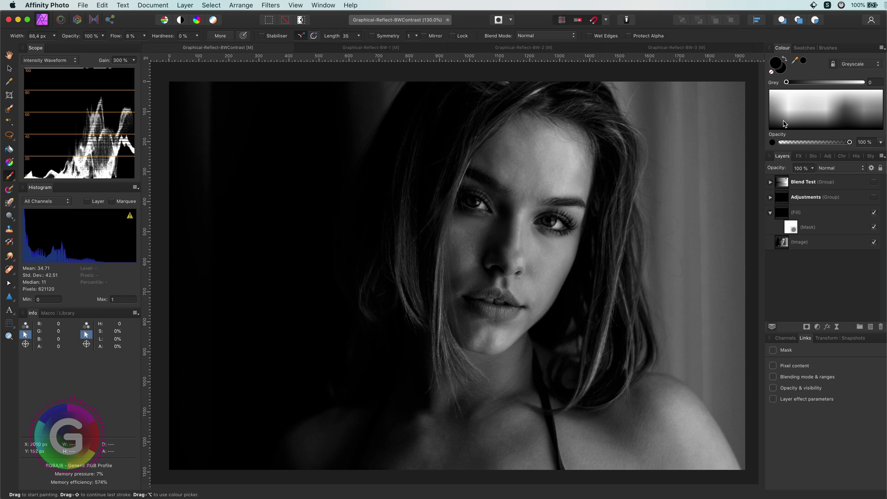
pyautogui.press('x')
pyautogui.scroll(5, 479, 194)
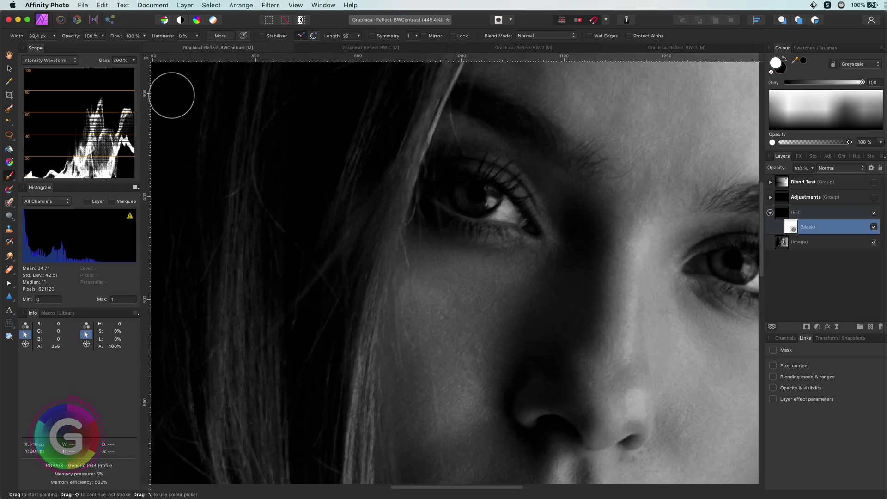
pyautogui.press('x')
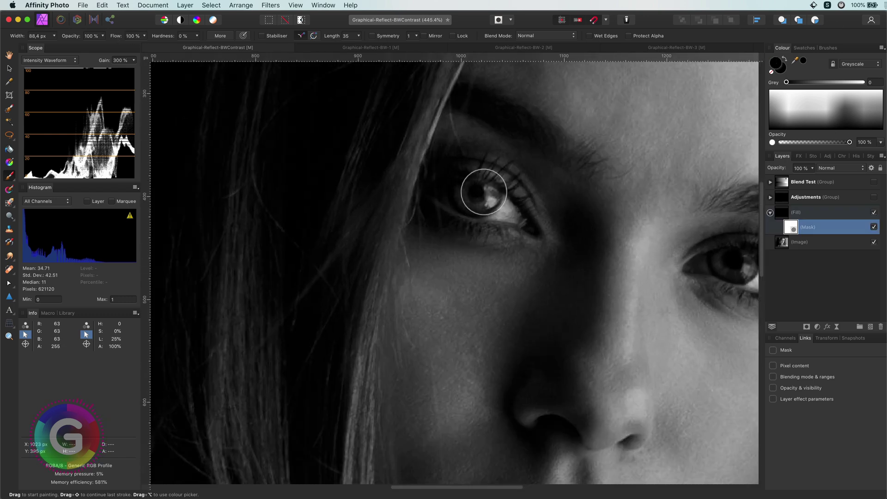
pyautogui.press('super+0')
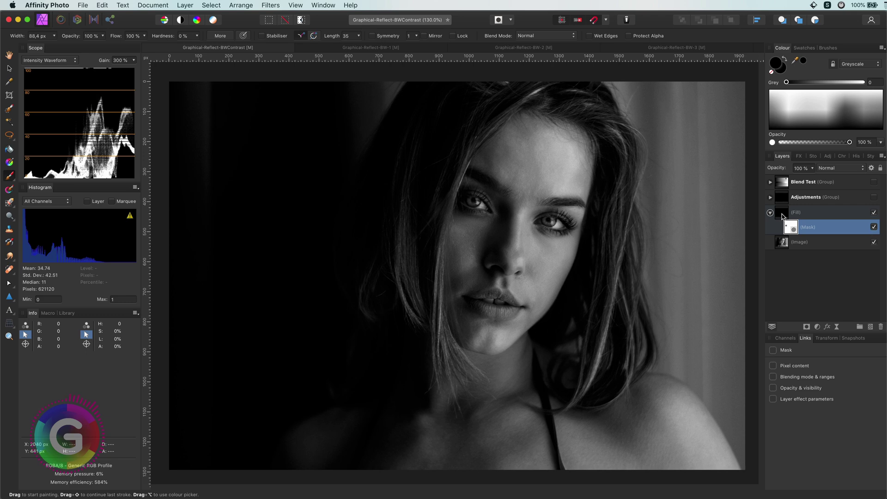
pyautogui.click(782, 216)
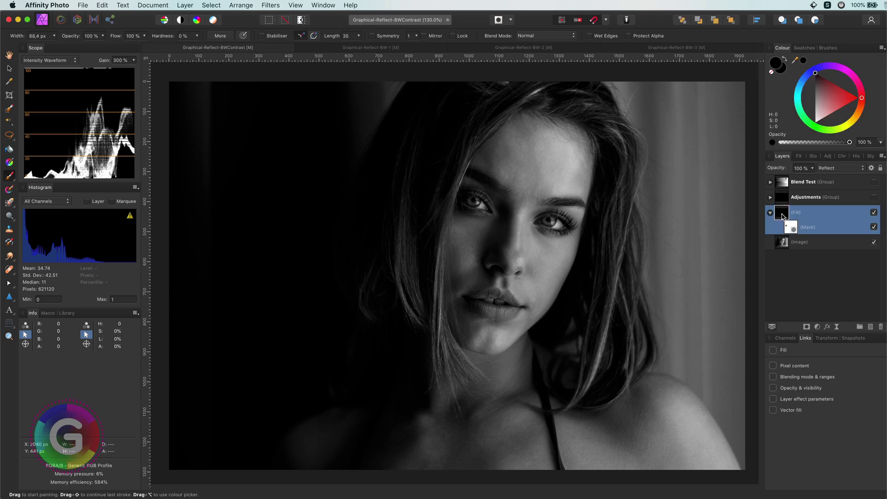
pyautogui.click(791, 229)
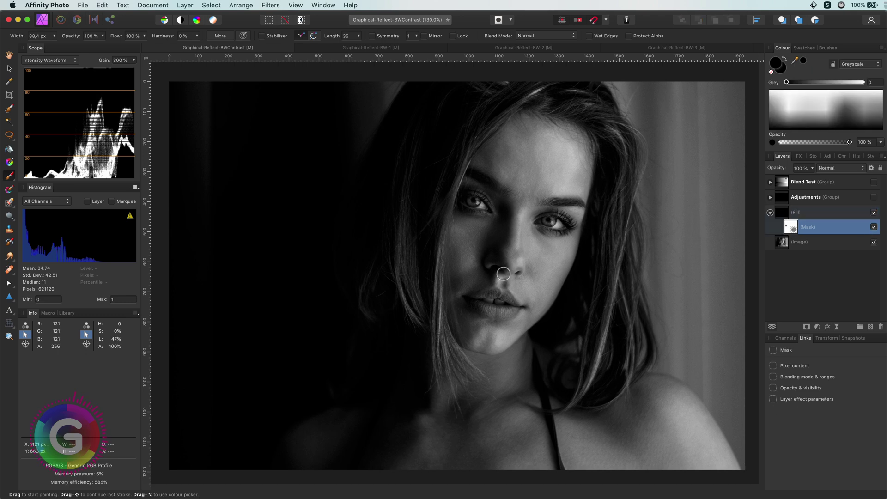
pyautogui.click(8, 70)
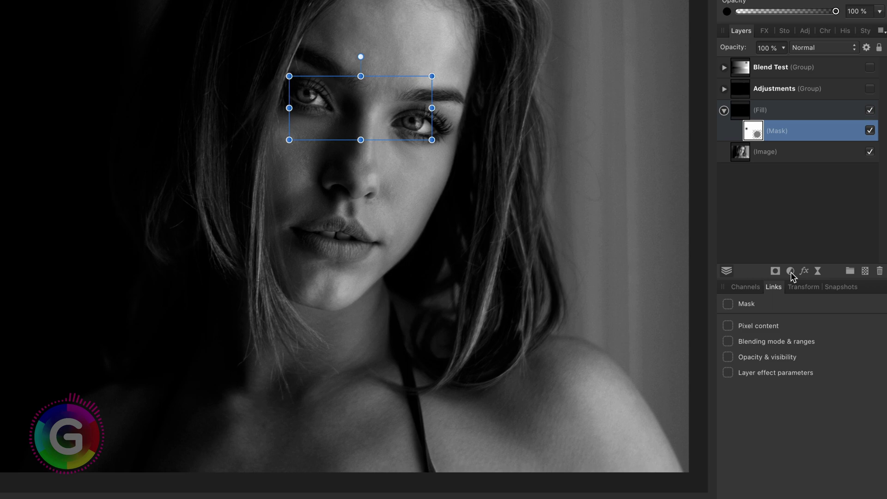
# - Nest a new Curves adjustment in the fill's mask and add a midtone point near 0.507, 0.514
pyautogui.click(791, 272)
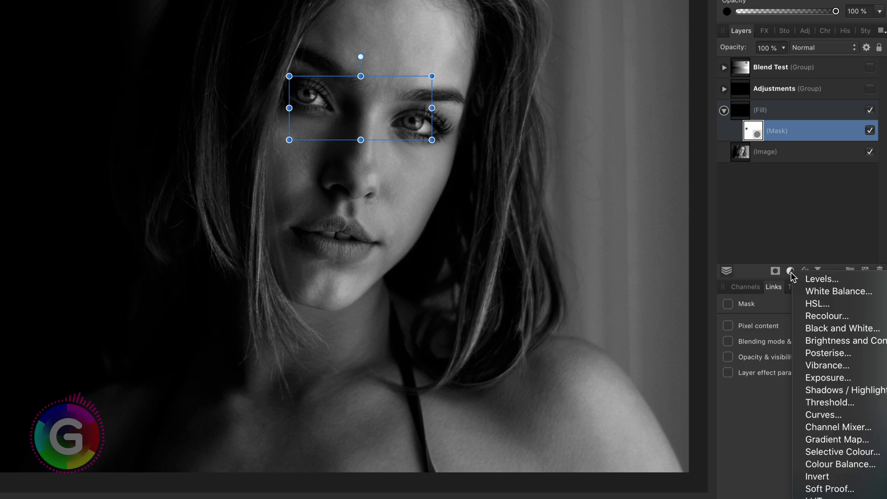
pyautogui.click(823, 414)
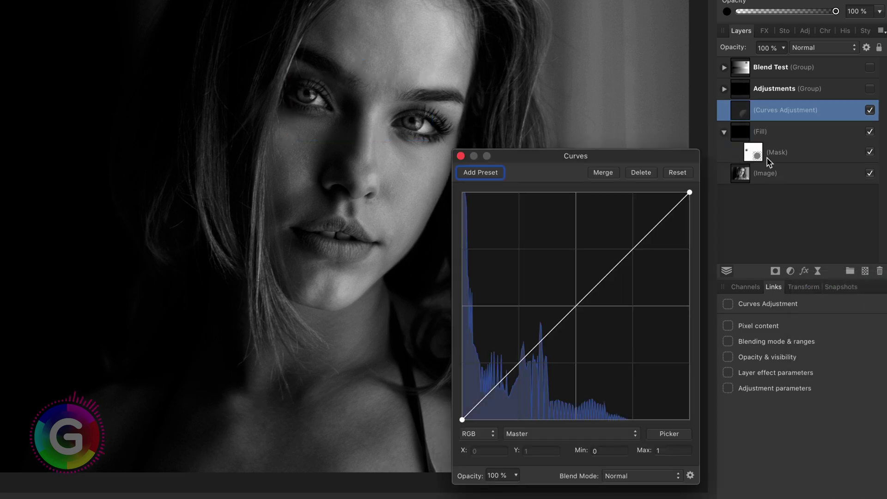
pyautogui.moveTo(745, 115); pyautogui.dragTo(753, 151)
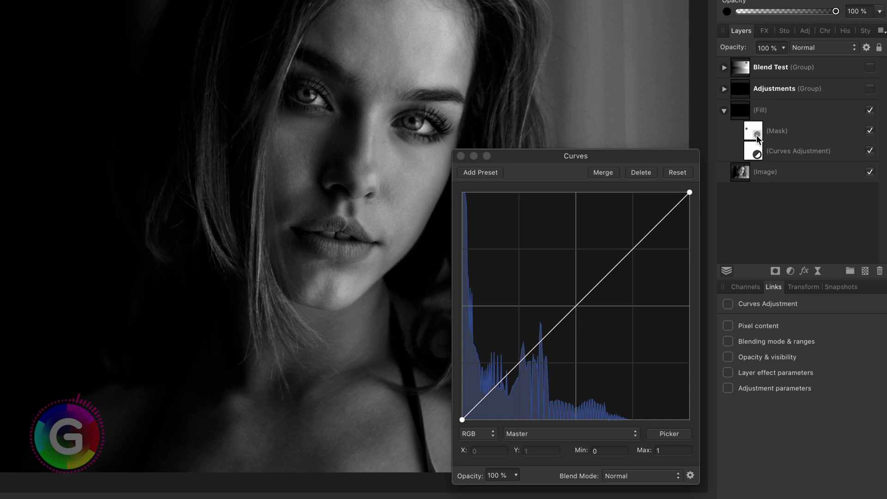
pyautogui.moveTo(756, 134); pyautogui.dragTo(742, 154)
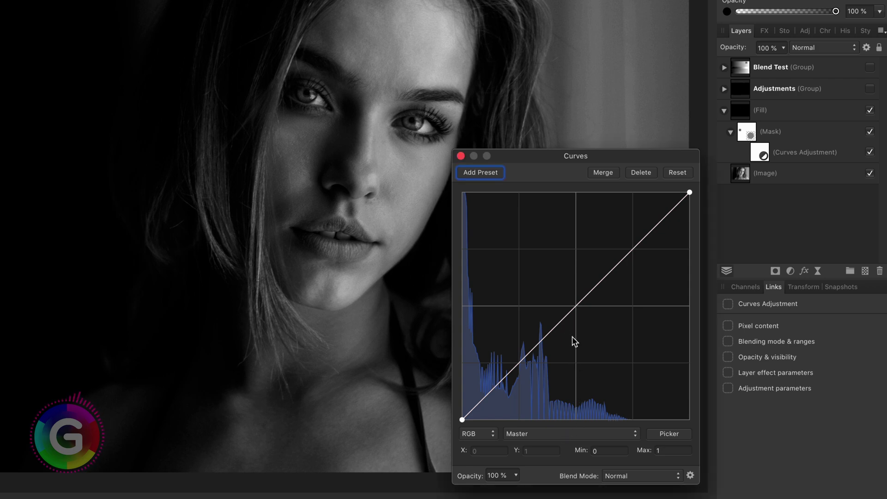
pyautogui.moveTo(570, 319); pyautogui.dragTo(577, 302)
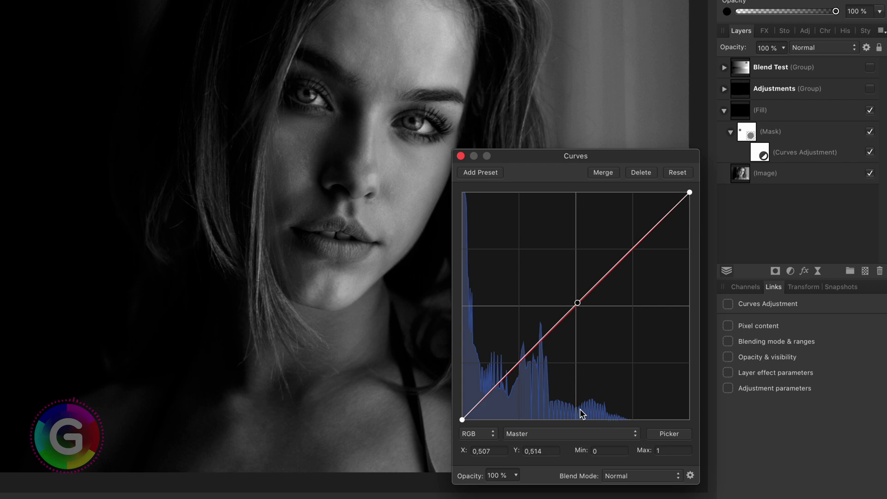
# - Pull the nested Curves' Alpha channel curve below the diagonal, then close the Curves settings
pyautogui.click(570, 432)
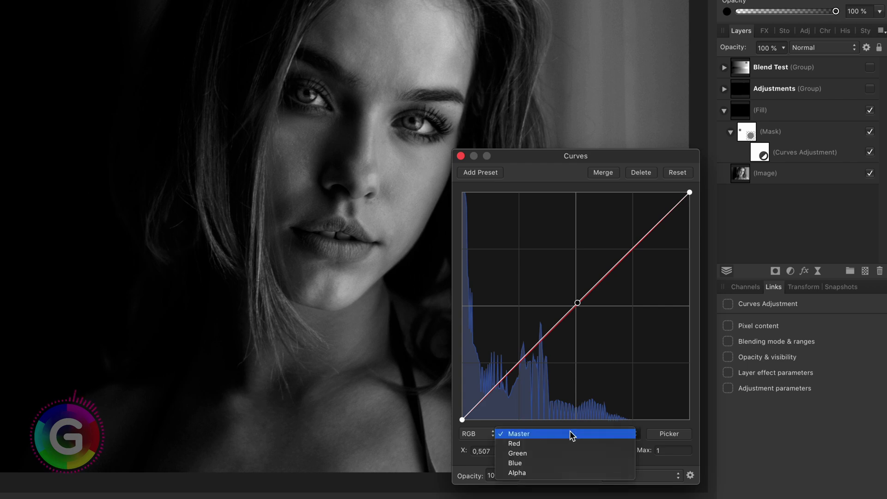
pyautogui.press('Return')
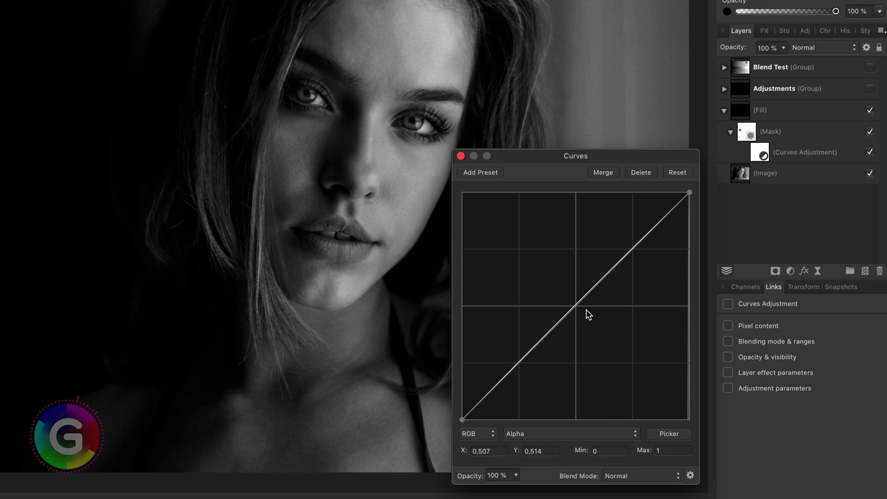
pyautogui.click(576, 305)
pyautogui.moveTo(577, 313); pyautogui.dragTo(576, 337)
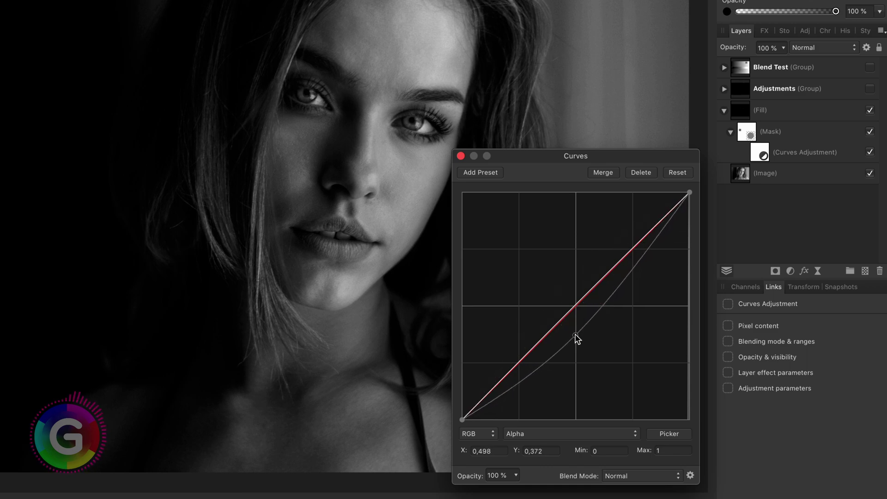
pyautogui.click(461, 157)
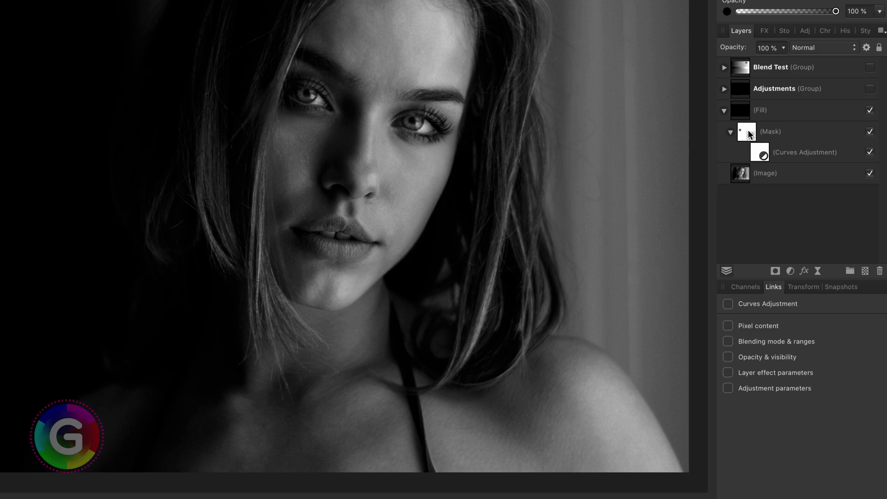
# - From the original black Fill, add a new Fill layer in Reflect blend mode with its own mask
pyautogui.click(742, 116)
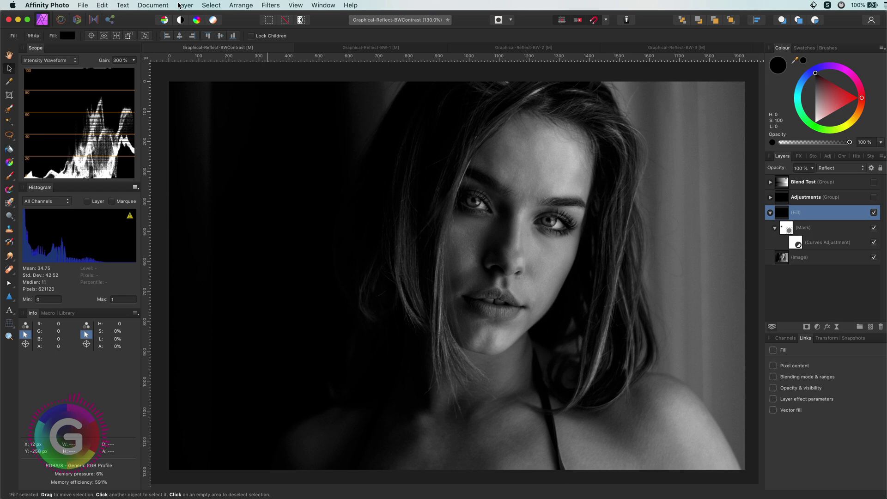
pyautogui.click(180, 5)
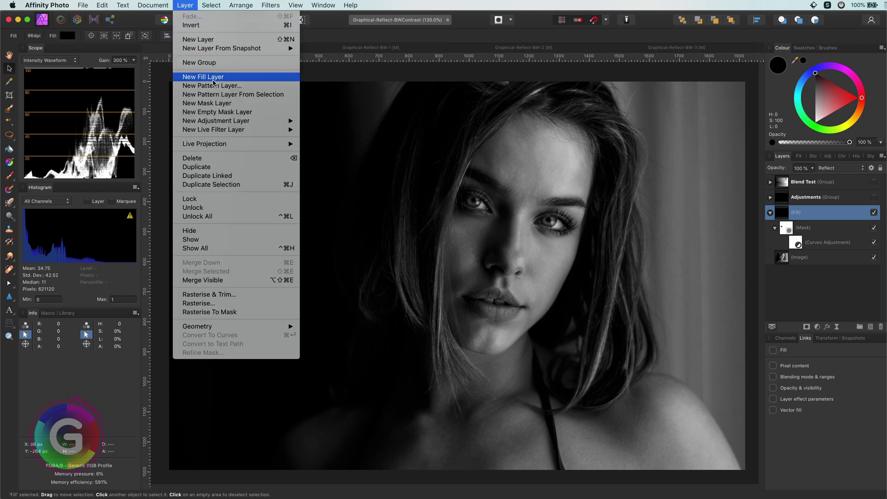
pyautogui.click(203, 77)
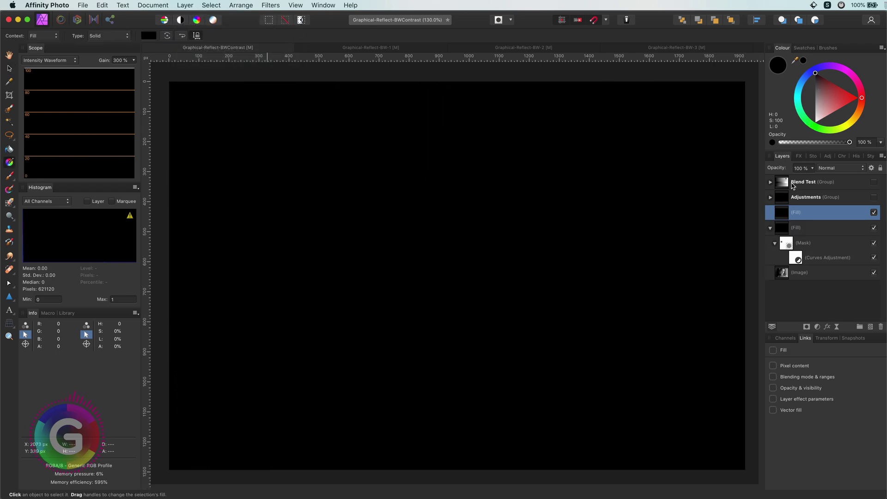
pyautogui.click(842, 169)
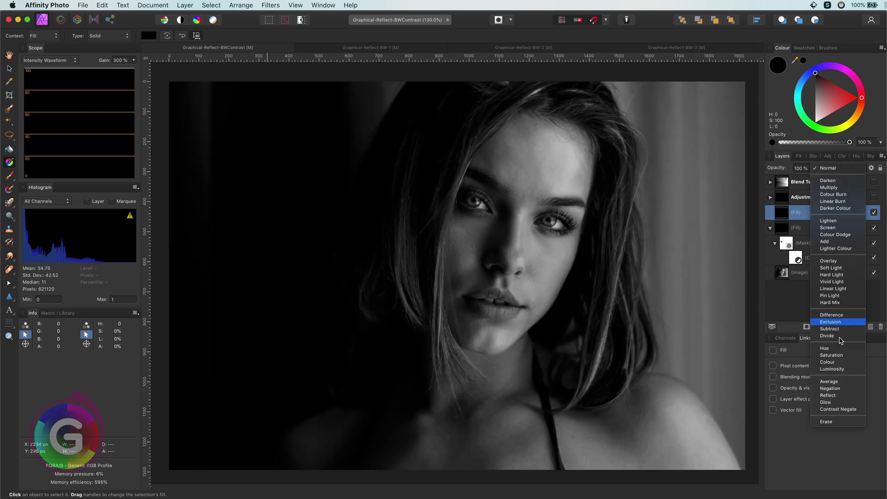
pyautogui.click(837, 395)
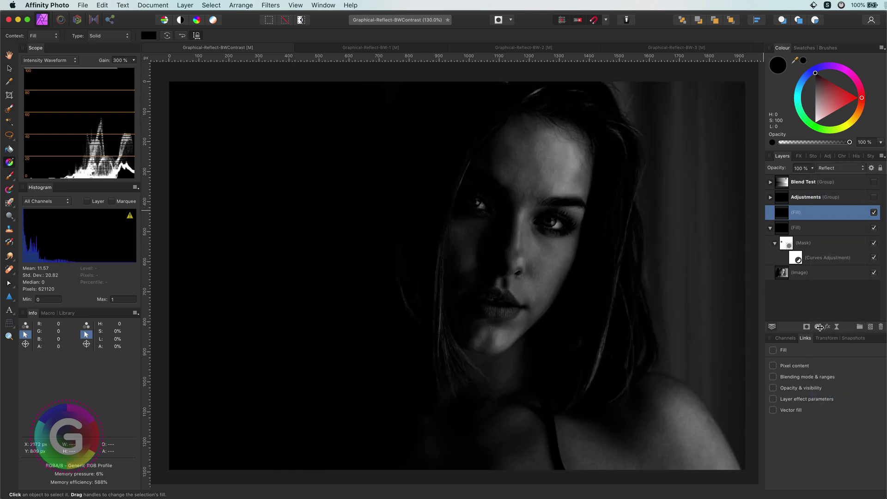
pyautogui.click(807, 327)
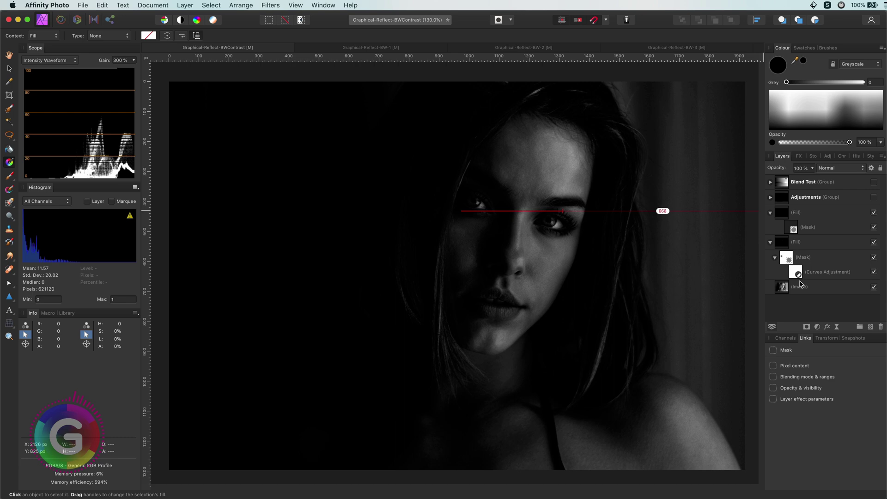
# - Paint the new Fill's mask with an enlarged brush to reveal the face, hair and shoulder
pyautogui.click(794, 234)
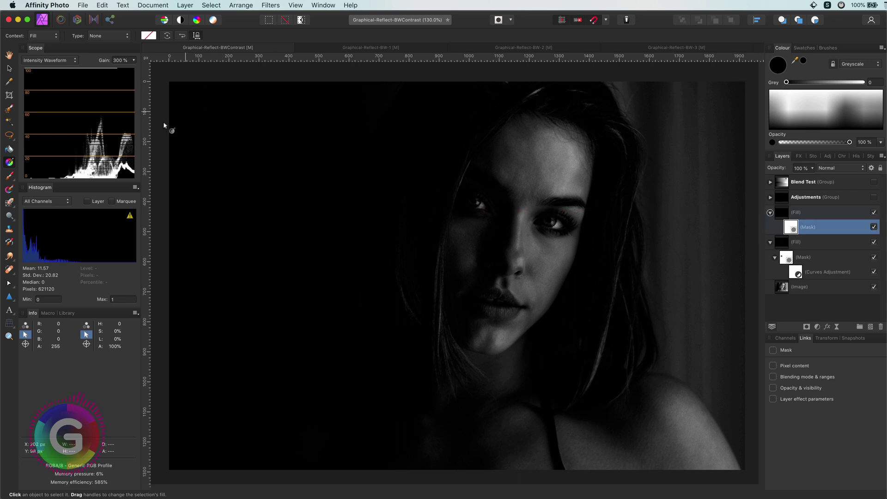
pyautogui.click(9, 176)
pyautogui.press(']')
pyautogui.press(']')
pyautogui.press(']')
pyautogui.press(']')
pyautogui.moveTo(541, 214)
pyautogui.mouseDown()
pyautogui.moveTo(575, 397)
pyautogui.moveTo(485, 228)
pyautogui.moveTo(465, 346)
pyautogui.mouseUp()
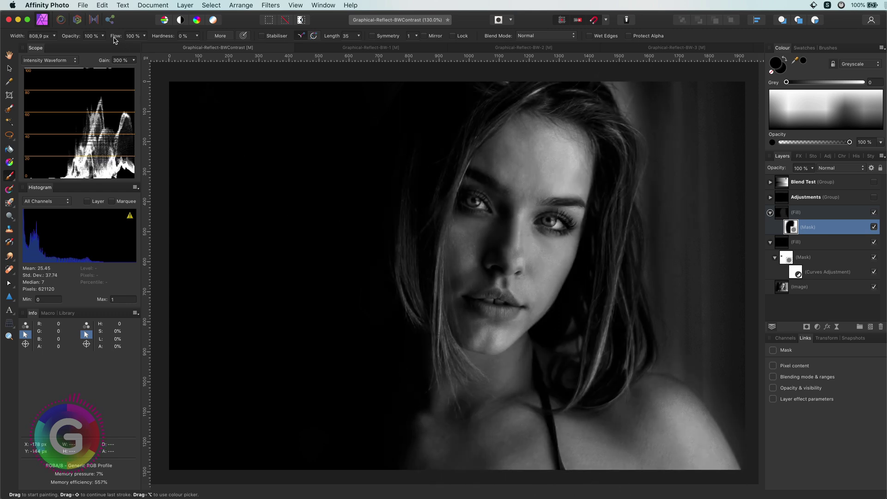
pyautogui.moveTo(119, 35); pyautogui.dragTo(110, 35)
pyautogui.moveTo(516, 134)
pyautogui.mouseDown()
pyautogui.moveTo(376, 208)
pyautogui.moveTo(465, 376)
pyautogui.moveTo(376, 109)
pyautogui.moveTo(432, 443)
pyautogui.moveTo(505, 396)
pyautogui.moveTo(307, 283)
pyautogui.moveTo(406, 79)
pyautogui.mouseUp()
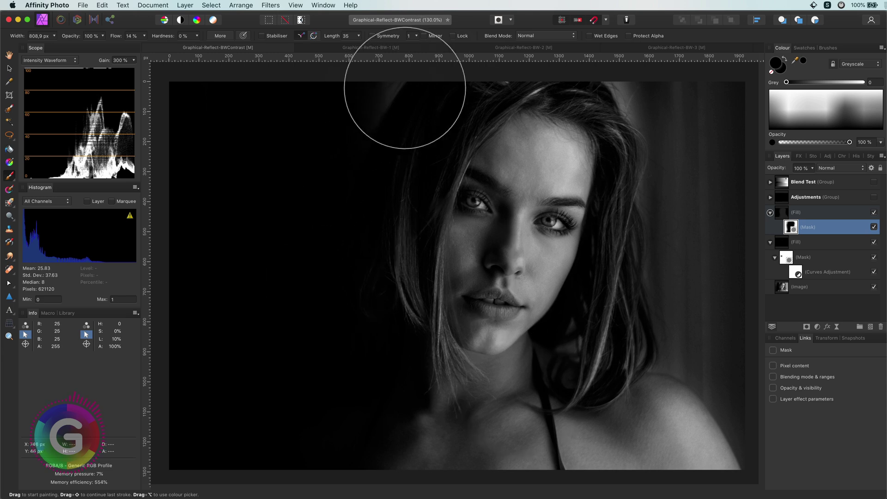
# - Restore full flow, switch to white, and paint the shoulder back slightly darker
pyautogui.click(802, 100)
pyautogui.hotkey('shift', '0')
pyautogui.moveTo(577, 439); pyautogui.dragTo(752, 287)
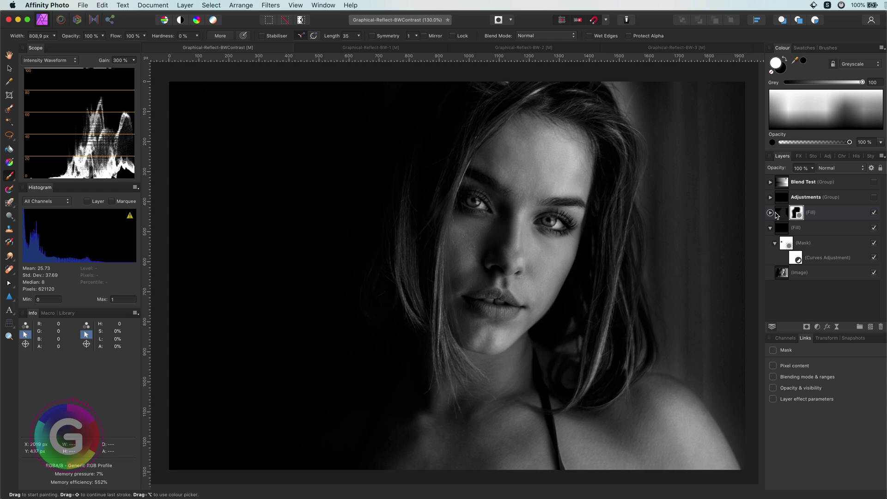
# - Add a new pixel layer, paint black over the background right of the hair, and set it to Overlay
pyautogui.click(860, 327)
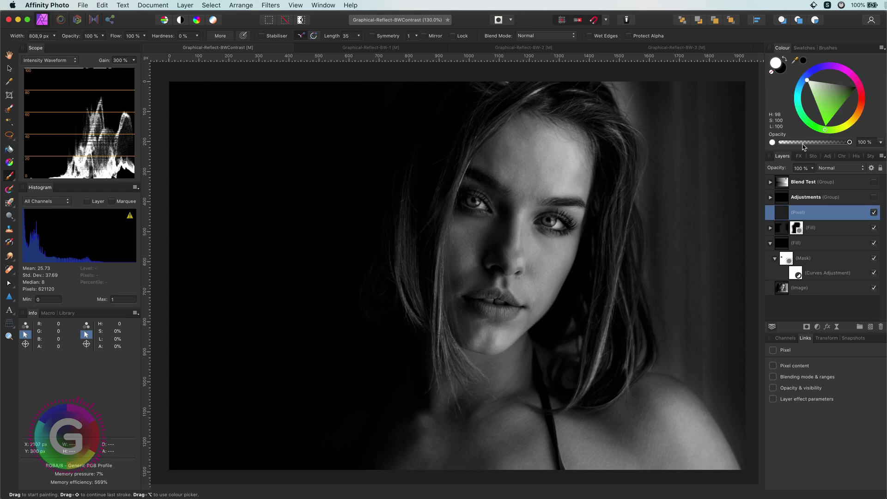
pyautogui.click(781, 73)
pyautogui.moveTo(711, 115)
pyautogui.mouseDown()
pyautogui.moveTo(683, 139)
pyautogui.moveTo(630, 99)
pyautogui.moveTo(693, 268)
pyautogui.moveTo(756, 388)
pyautogui.moveTo(697, 306)
pyautogui.moveTo(654, 322)
pyautogui.mouseUp()
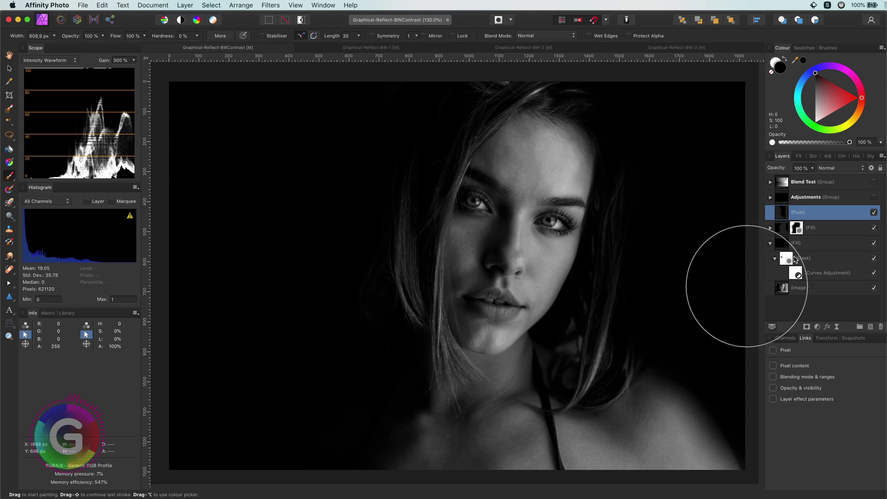
pyautogui.click(833, 169)
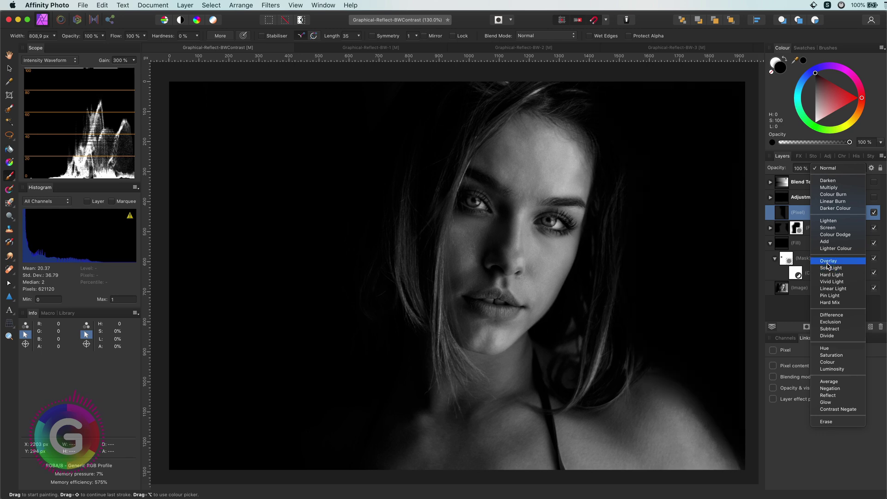
pyautogui.click(828, 262)
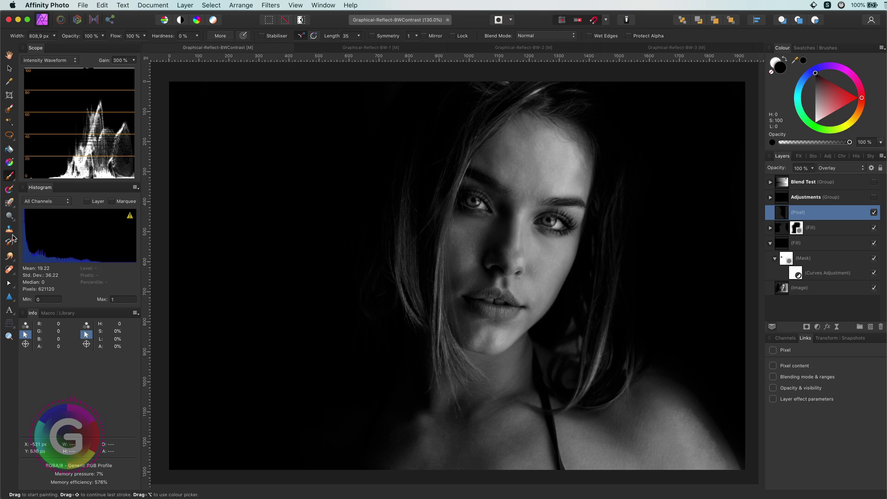
# - Erase paint over the shoulder and right hair, then repaint the shoulder edge and hair strands
pyautogui.click(9, 202)
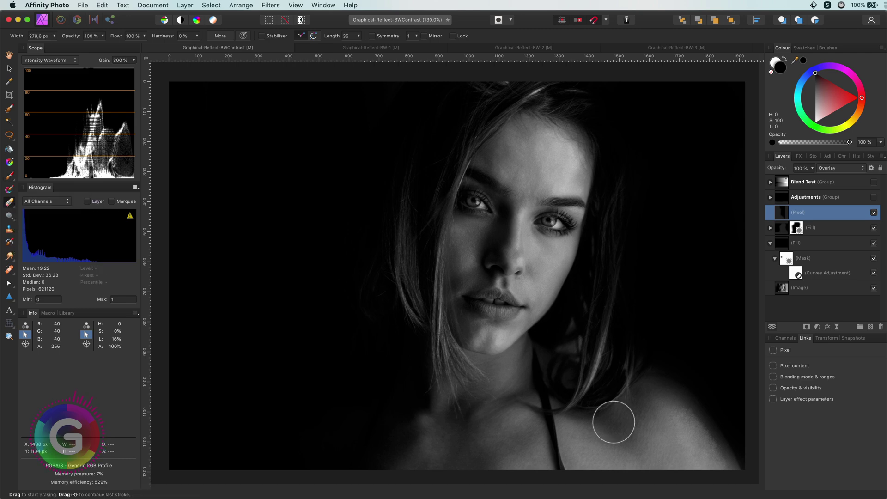
pyautogui.moveTo(611, 420); pyautogui.dragTo(675, 426)
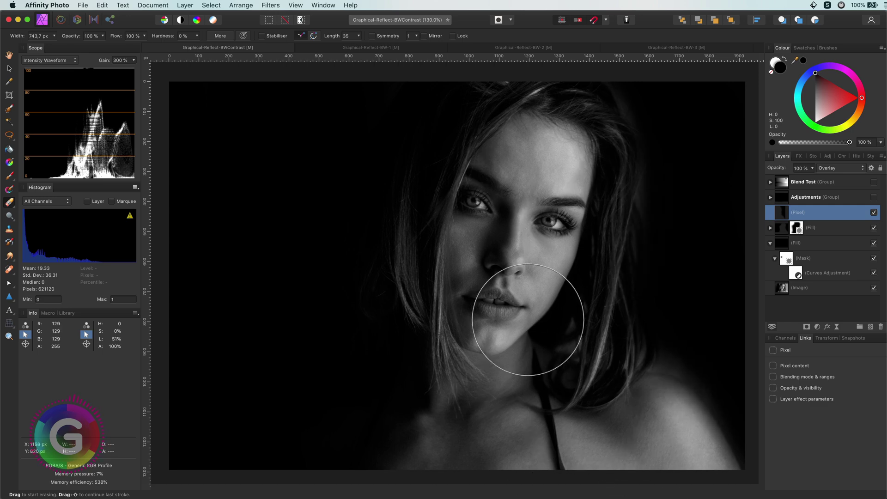
pyautogui.moveTo(667, 198); pyautogui.dragTo(637, 194)
pyautogui.press('b')
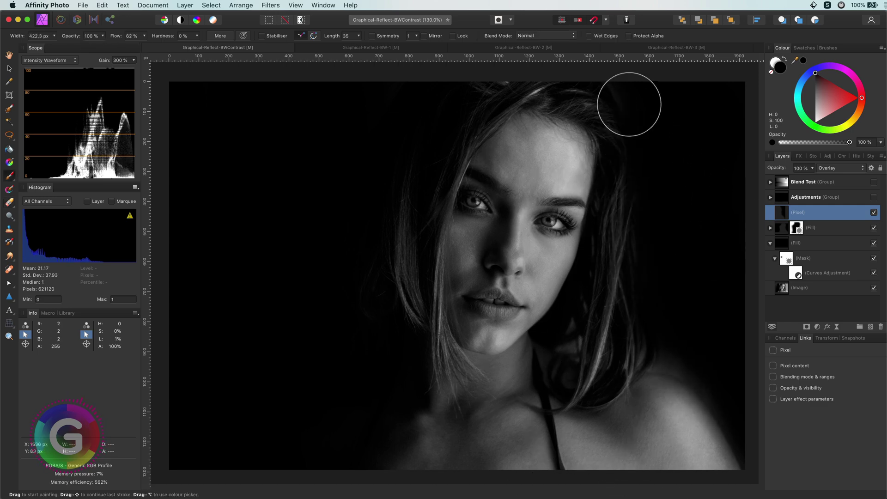
pyautogui.moveTo(669, 326)
pyautogui.mouseDown()
pyautogui.moveTo(656, 346)
pyautogui.moveTo(762, 432)
pyautogui.moveTo(713, 346)
pyautogui.mouseUp()
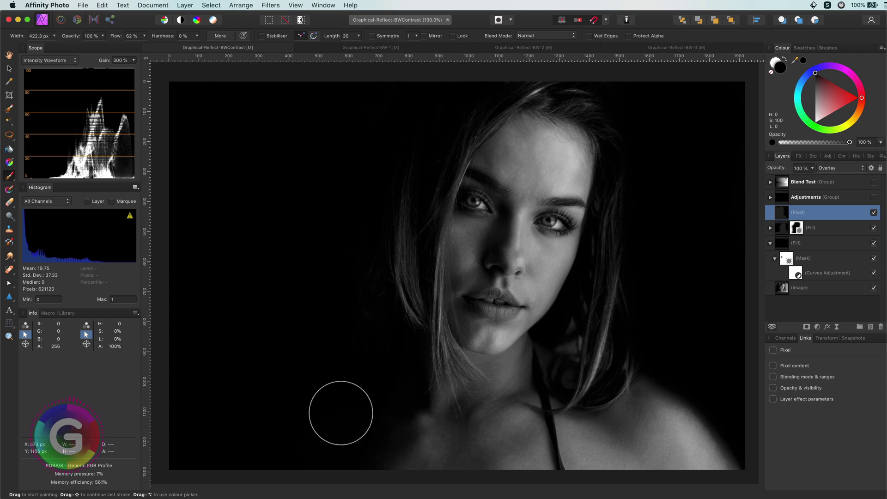
pyautogui.press(']')
pyautogui.press(']')
pyautogui.press(']')
pyautogui.press(']')
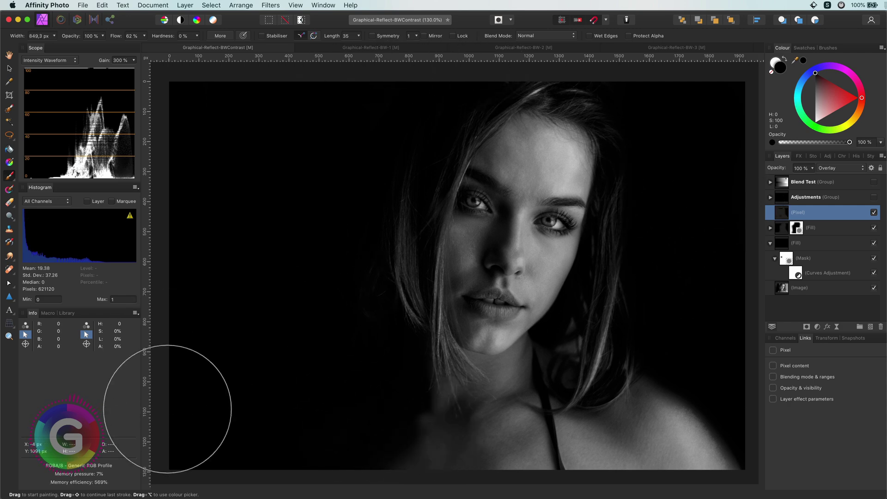
# - Add a Curves adjustment, pulling the top point left and adding a midpoint to brighten
pyautogui.click(816, 327)
pyautogui.click(803, 424)
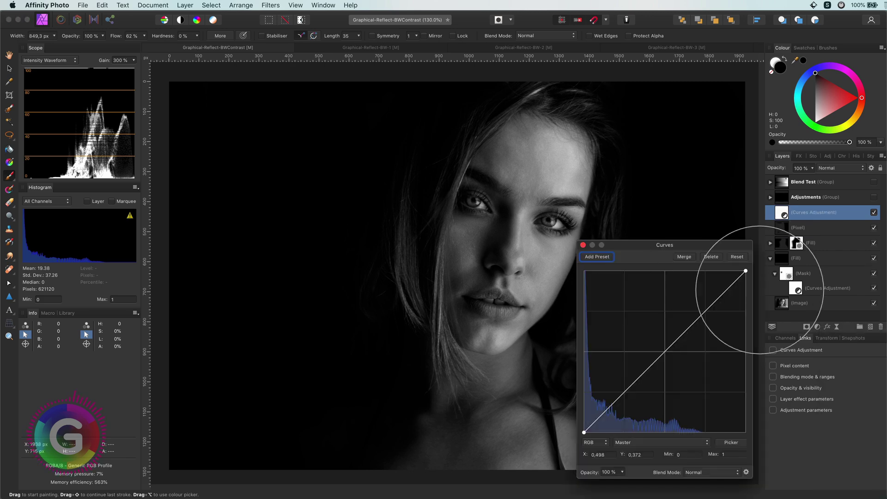
pyautogui.moveTo(745, 271); pyautogui.dragTo(707, 271)
pyautogui.moveTo(620, 386); pyautogui.dragTo(619, 376)
pyautogui.click(583, 245)
# - On the Overlay pixel layer, lighten the dark lower-left area, undoing the last stroke
pyautogui.click(813, 258)
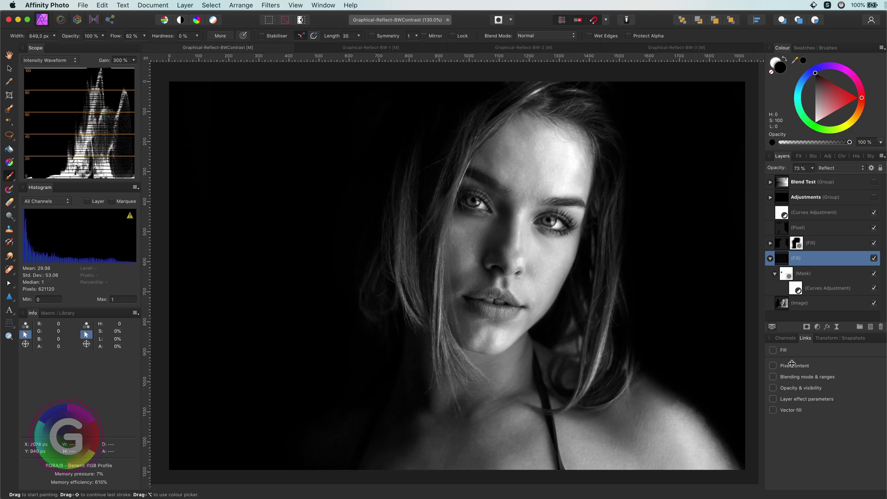
pyautogui.click(782, 229)
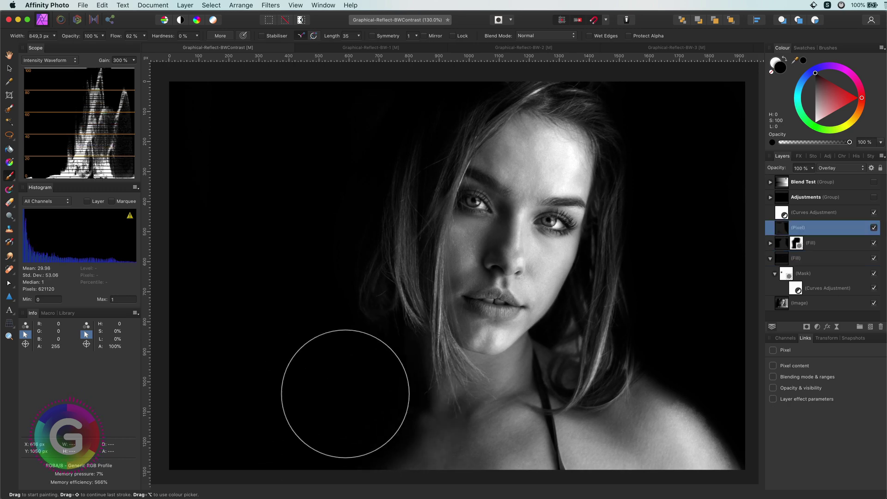
pyautogui.moveTo(305, 350)
pyautogui.mouseDown()
pyautogui.moveTo(361, 453)
pyautogui.moveTo(381, 469)
pyautogui.moveTo(350, 439)
pyautogui.mouseUp()
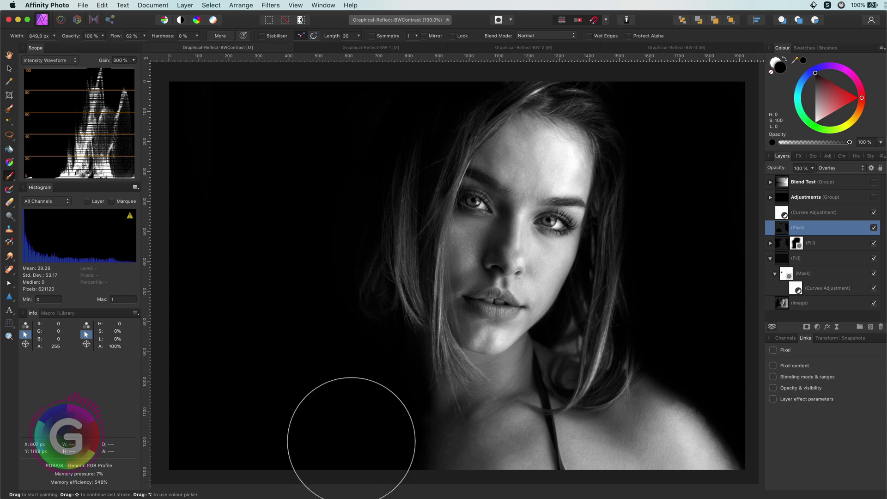
pyautogui.press(']')
pyautogui.press(']')
pyautogui.press(']')
pyautogui.press('super+z')
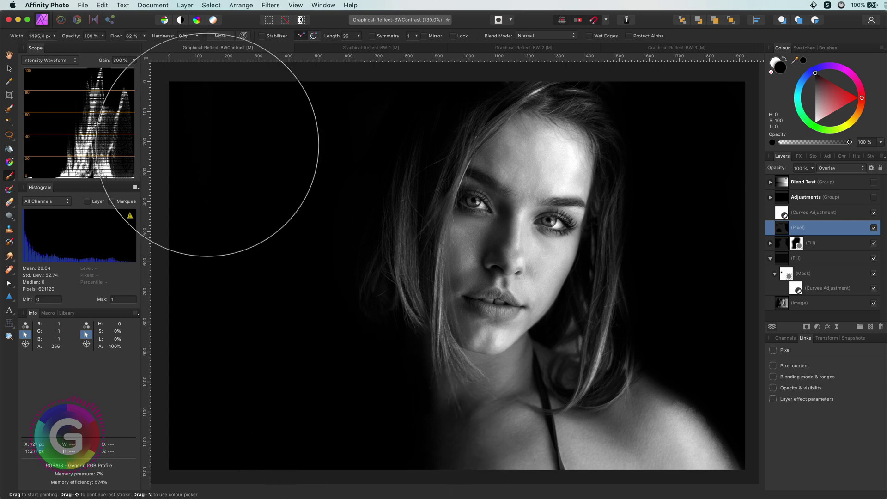
pyautogui.press('[')
pyautogui.press('[')
pyautogui.press('[')
pyautogui.press('[')
pyautogui.press('[')
pyautogui.press('[')
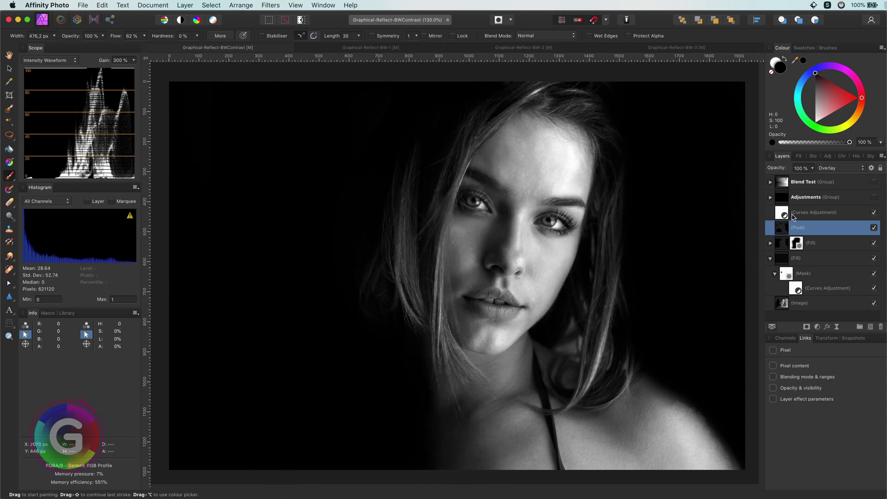
# - Group the Curves, Overlay layer and both Fills, toggling group visibility to compare before and after
pyautogui.click(793, 214)
pyautogui.keyDown('shift'); pyautogui.click(826, 257); pyautogui.keyUp('shift')
pyautogui.press('super+g')
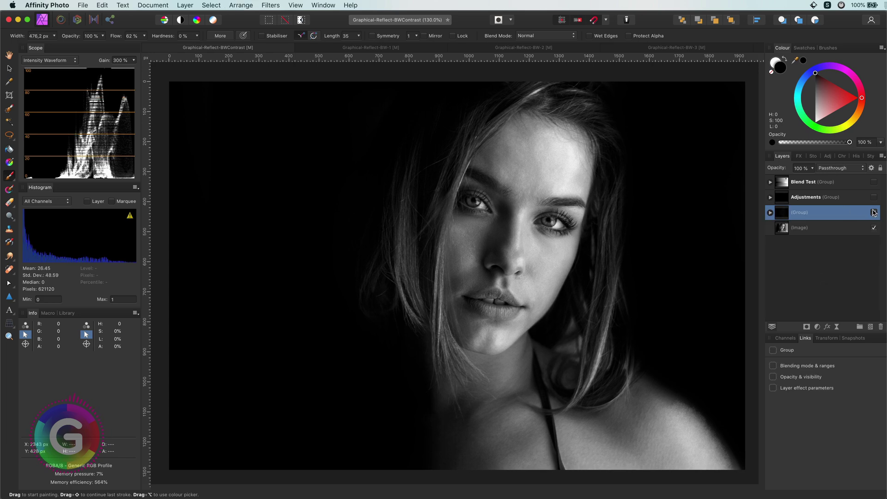
pyautogui.click(874, 212)
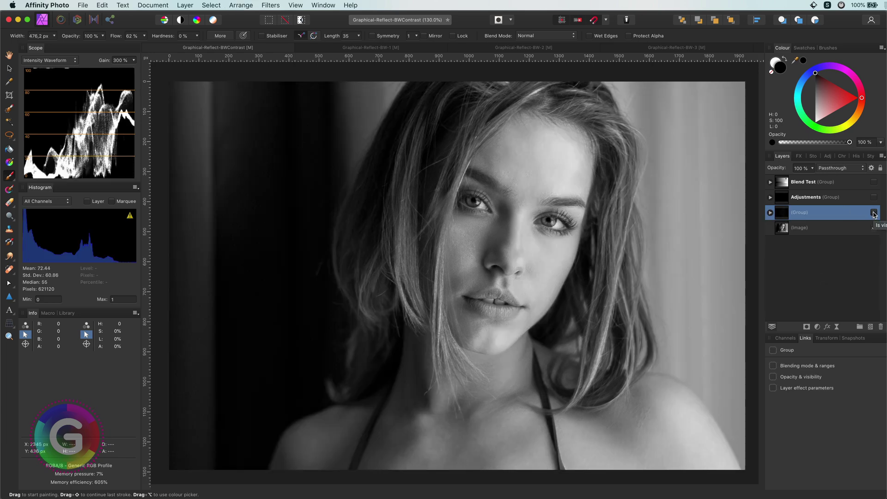
pyautogui.click(873, 197)
pyautogui.click(874, 197)
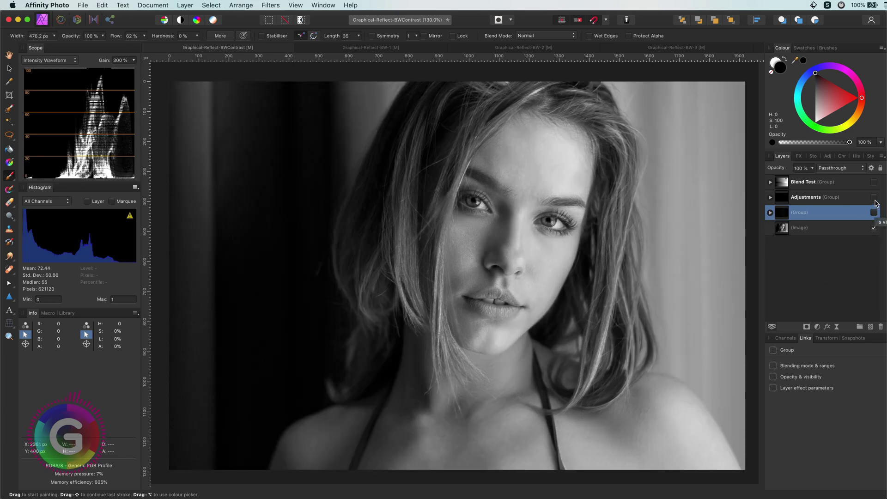
pyautogui.click(874, 197)
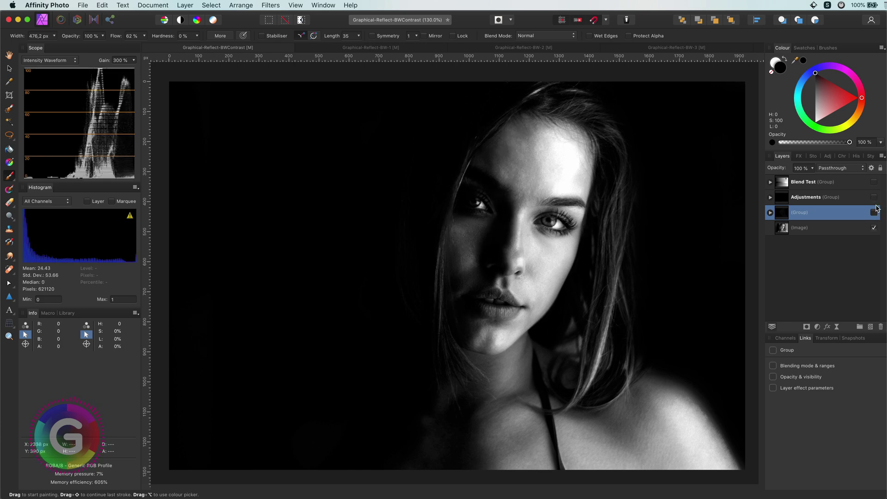
pyautogui.click(874, 212)
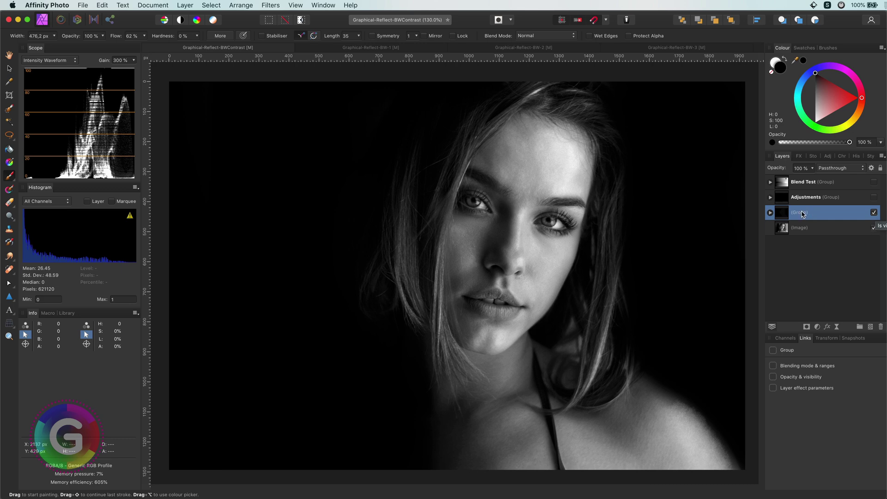
# - Expand the group to reveal the Fill layer's mask and select the Fill
pyautogui.click(770, 212)
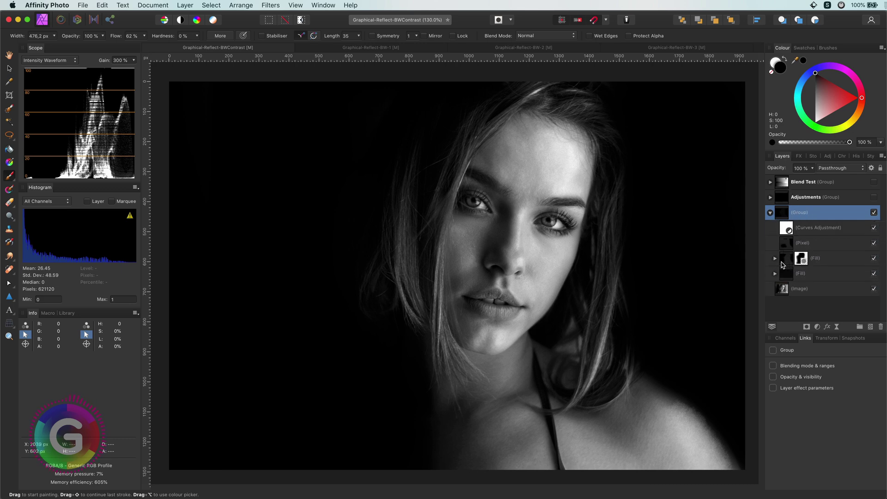
pyautogui.click(775, 258)
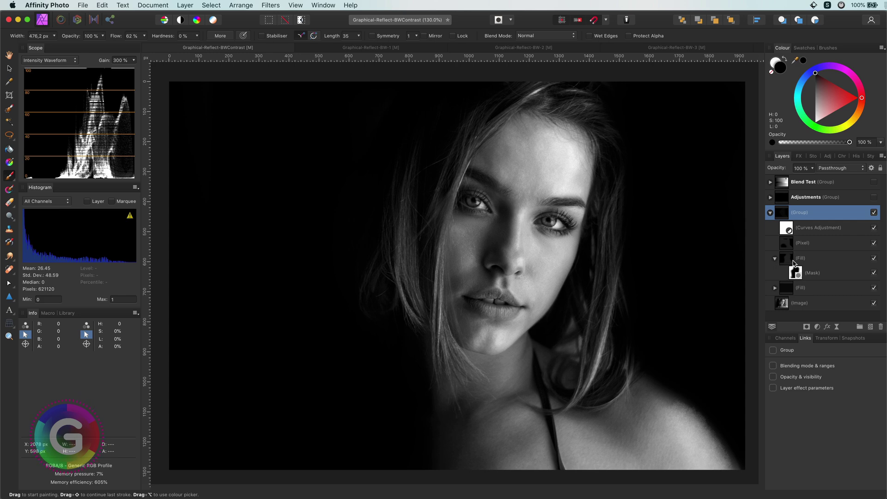
pyautogui.click(793, 263)
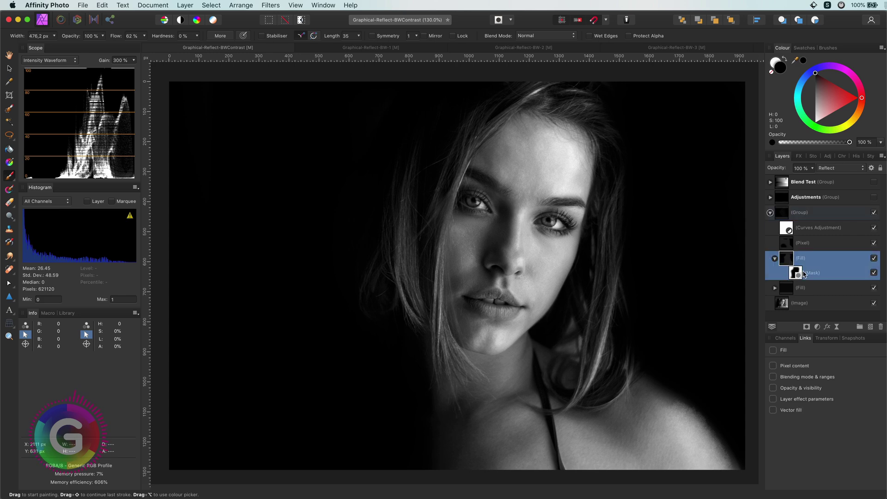
# - Select the Fill layer's mask and try a white stroke over the left hair, then undo it
pyautogui.click(798, 275)
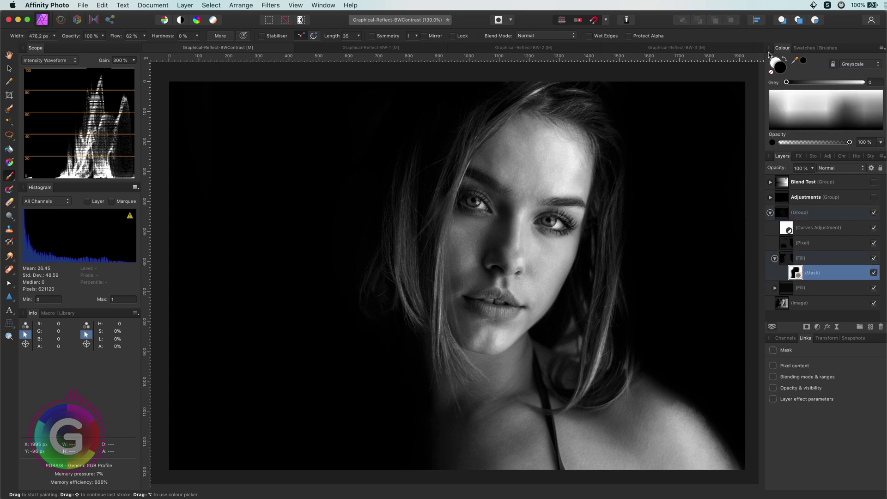
pyautogui.click(778, 64)
pyautogui.press(']')
pyautogui.press(']')
pyautogui.press(']')
pyautogui.moveTo(475, 137); pyautogui.dragTo(351, 457)
pyautogui.press('super+z')
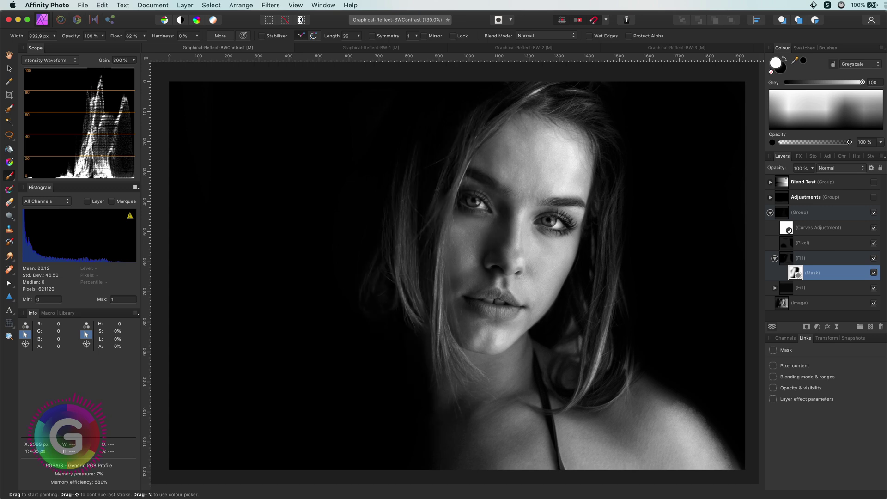
# - Paint mid grey into the mask over the hair strands left of the face to darken them
pyautogui.click(821, 109)
pyautogui.moveTo(457, 117)
pyautogui.mouseDown()
pyautogui.moveTo(464, 144)
pyautogui.moveTo(475, 149)
pyautogui.mouseUp()
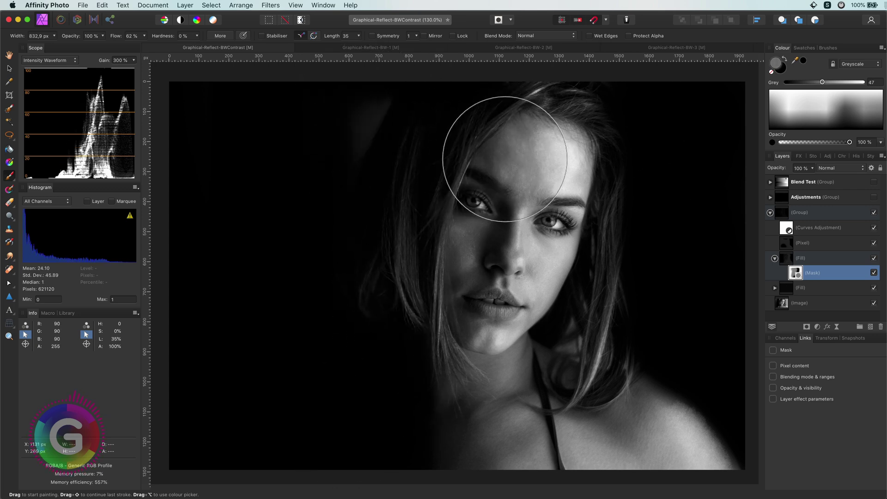
pyautogui.moveTo(851, 124); pyautogui.dragTo(843, 106)
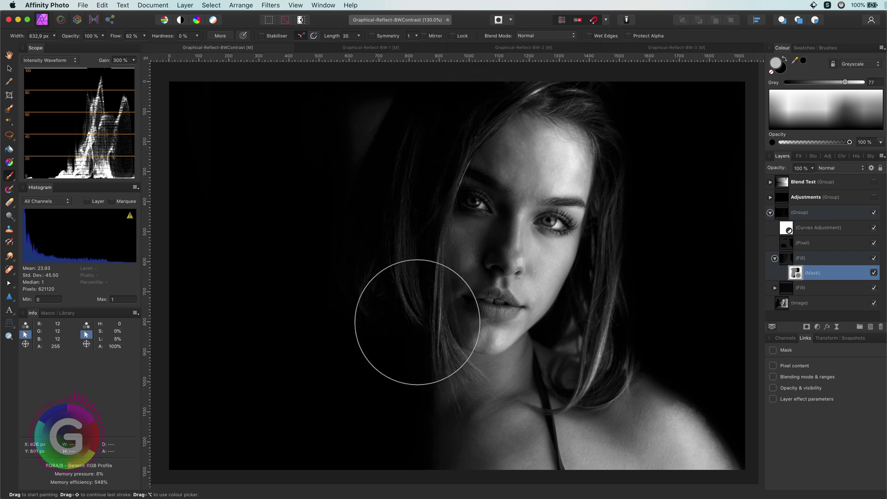
pyautogui.click(813, 243)
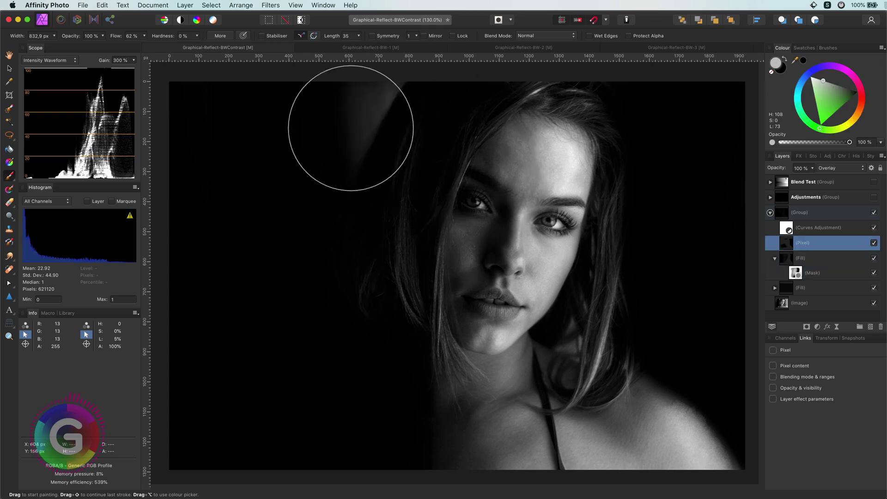
pyautogui.press('x')
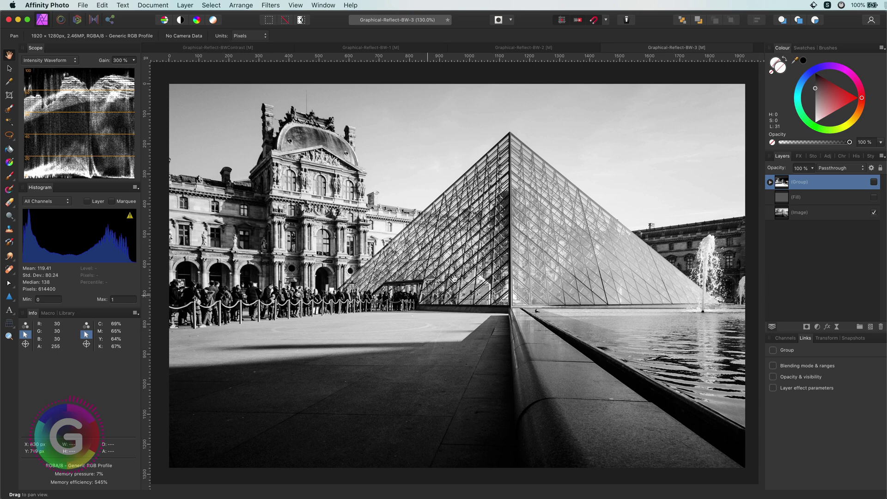
# - In Graphical-Reflect-BW-3, show then hide the darkening group and select the base Image layer
pyautogui.click(9, 69)
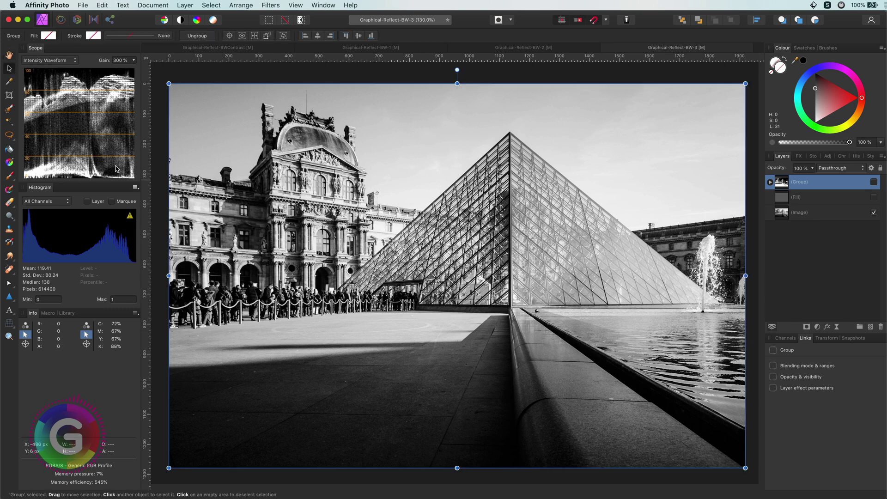
pyautogui.click(874, 182)
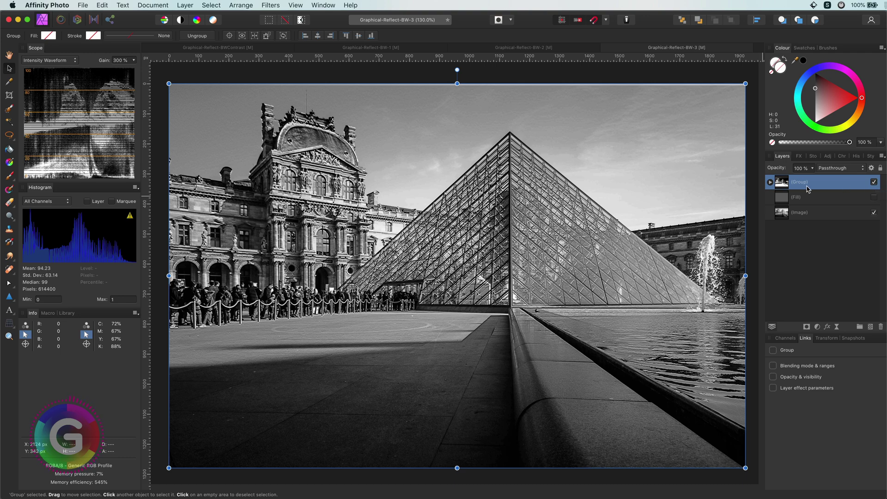
pyautogui.press('super+z')
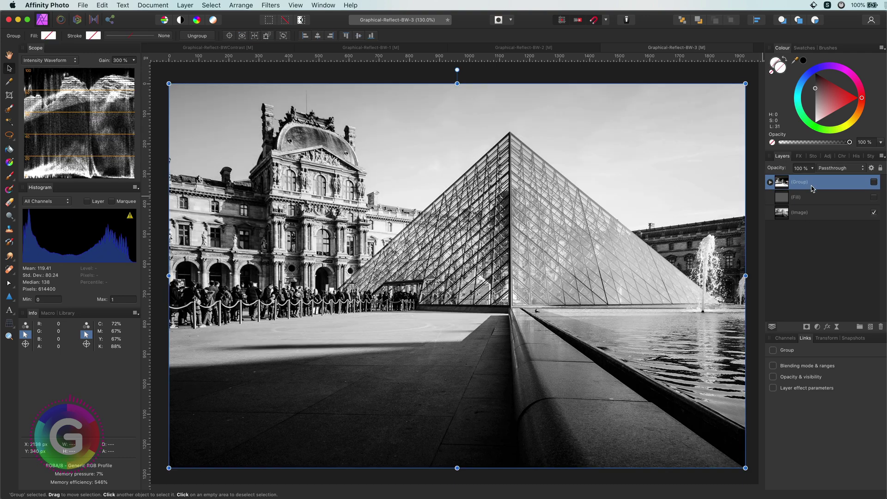
pyautogui.click(806, 213)
# - Add a near-black Fill layer above the Louvre image and blend it in Reflect mode
pyautogui.click(184, 5)
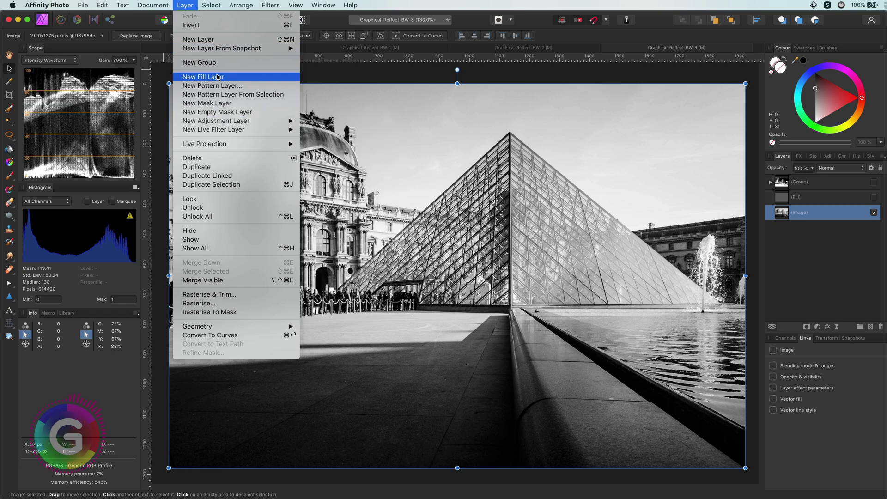
pyautogui.click(194, 73)
pyautogui.moveTo(815, 88)
pyautogui.mouseDown()
pyautogui.moveTo(816, 74)
pyautogui.moveTo(815, 90)
pyautogui.mouseUp()
pyautogui.click(839, 168)
pyautogui.click(828, 395)
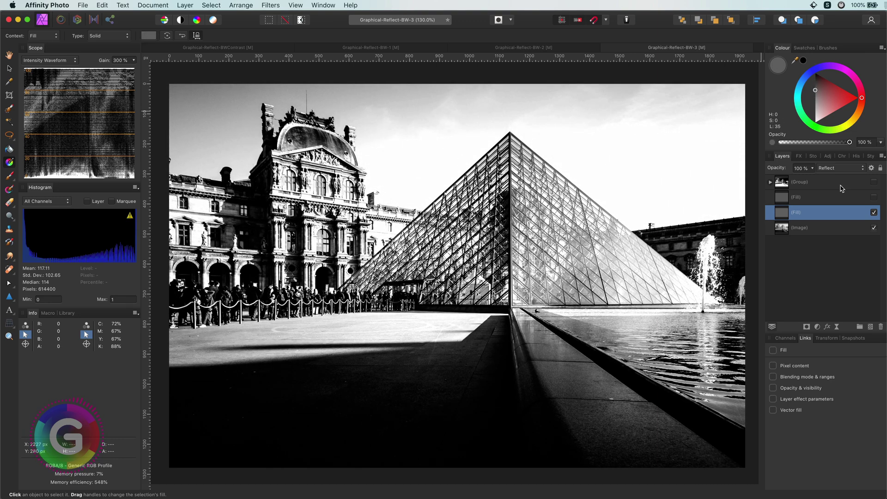
# - Merge Visible into a new pixel layer, hide the Fill, invert the merge, and blend it in Soft Light
pyautogui.rightClick(781, 219)
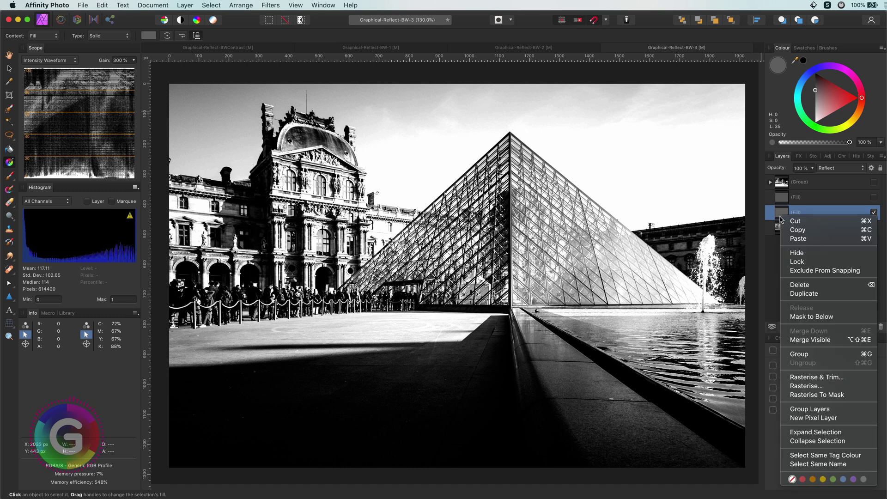
pyautogui.click(813, 340)
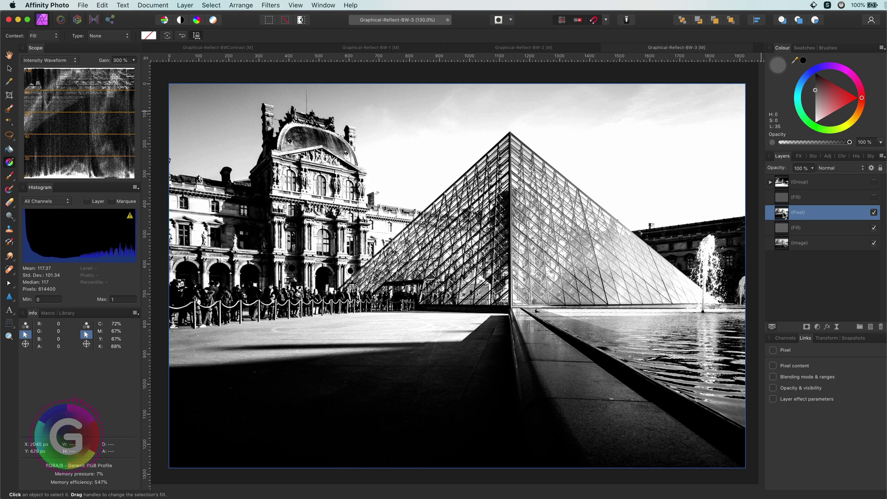
pyautogui.click(874, 227)
pyautogui.press('super+i')
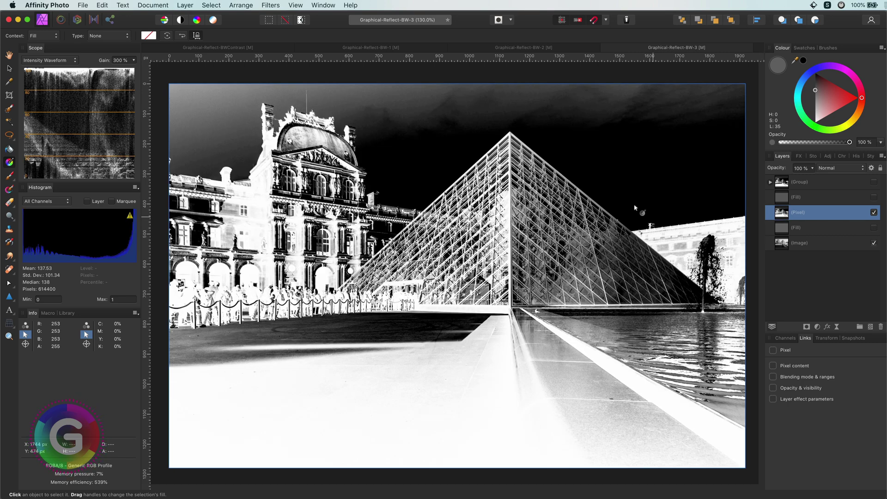
pyautogui.click(830, 169)
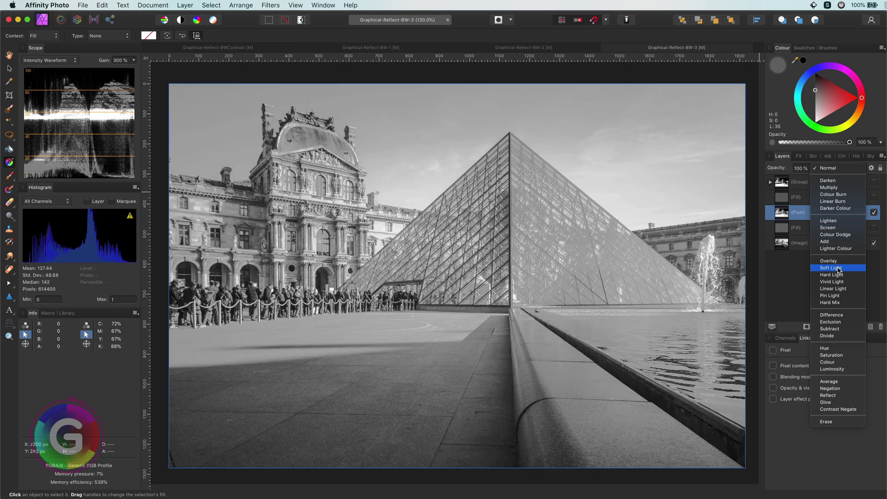
pyautogui.click(837, 268)
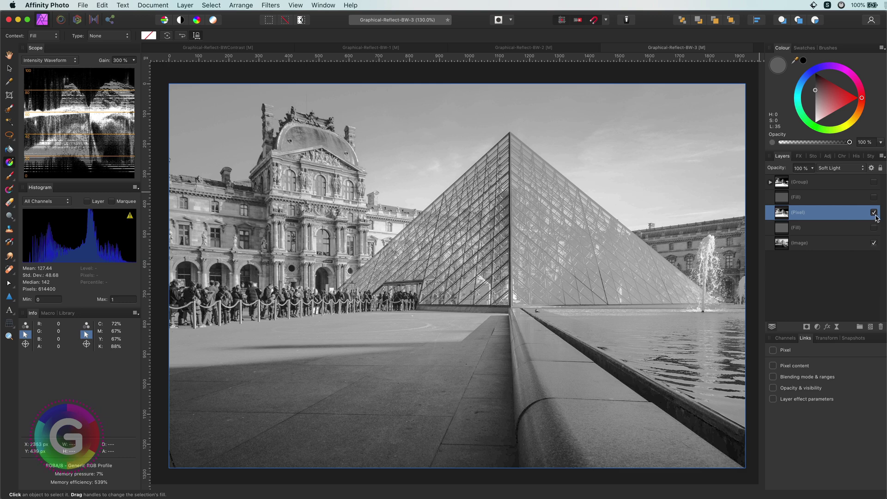
# - Add a Brightness and Contrast adjustment with contrast at 72% and brightness about -26%
pyautogui.click(815, 327)
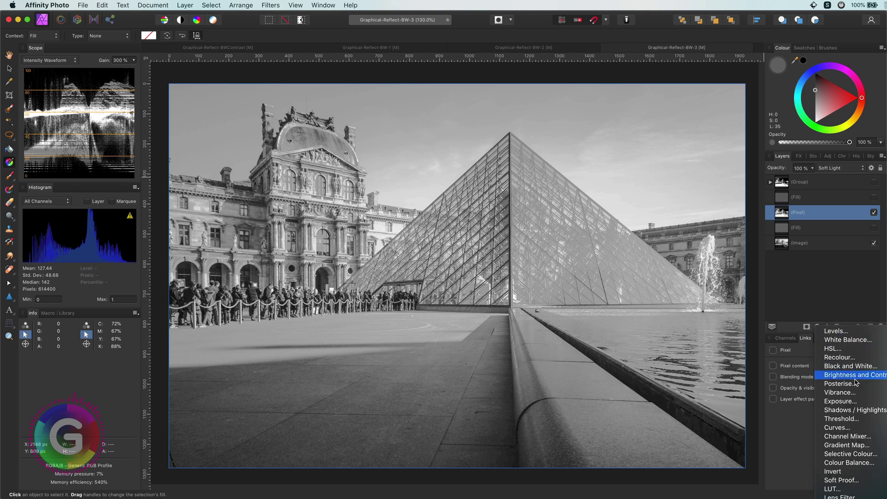
pyautogui.click(832, 375)
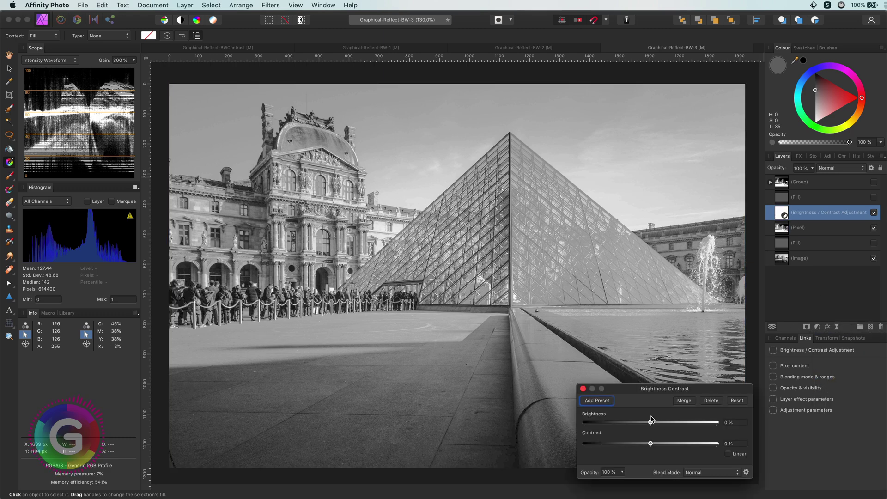
pyautogui.moveTo(651, 444); pyautogui.dragTo(699, 447)
pyautogui.moveTo(650, 422)
pyautogui.mouseDown()
pyautogui.moveTo(627, 425)
pyautogui.moveTo(645, 424)
pyautogui.mouseUp()
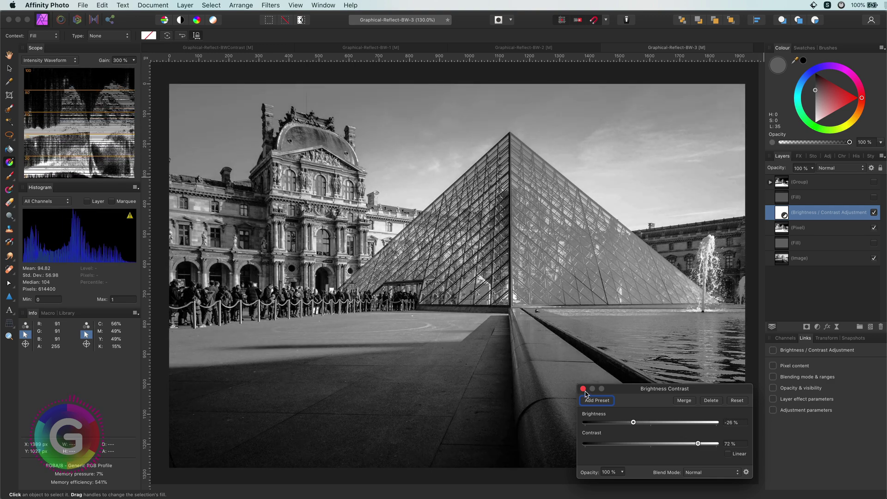
# - Group the Brightness/Contrast adjustment with the Soft Light pixel layer and toggle the group to compare
pyautogui.click(583, 388)
pyautogui.keyDown('shift'); pyautogui.click(825, 228); pyautogui.keyUp('shift')
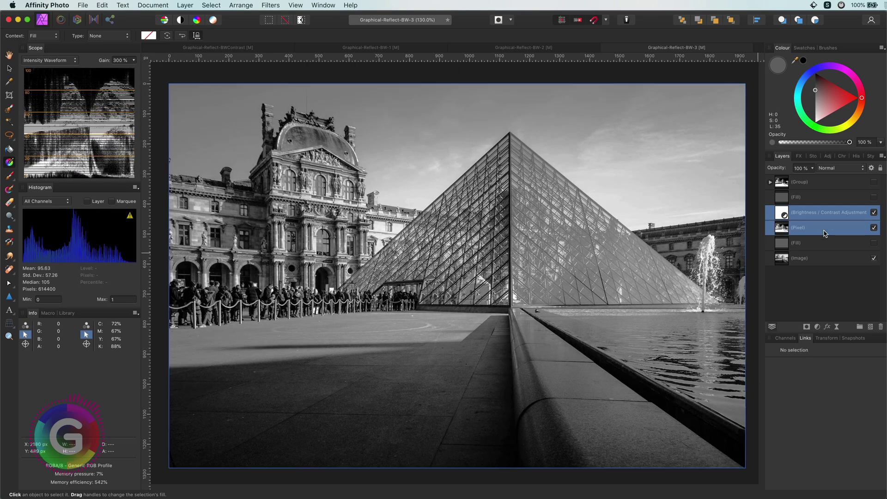
pyautogui.press('super+g')
pyautogui.click(873, 212)
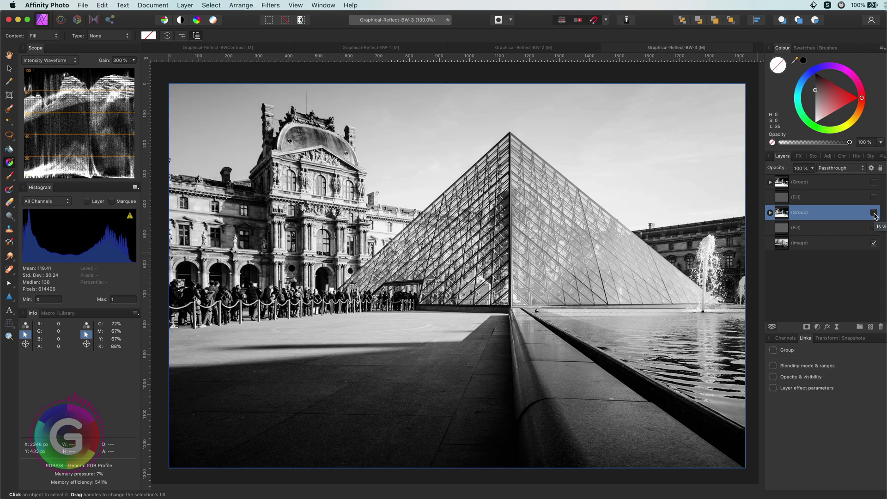
pyautogui.click(873, 213)
pyautogui.click(873, 212)
pyautogui.click(873, 213)
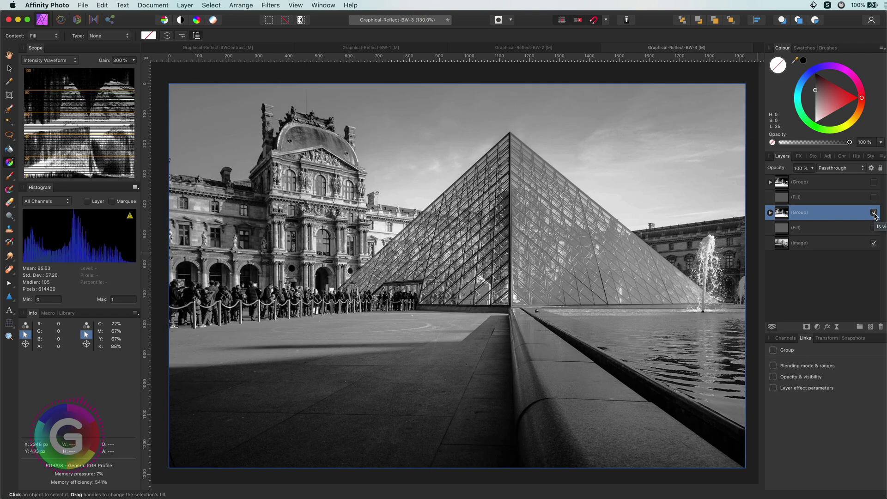
# - Add a Curves adjustment inside the group that brightens highlights and moves the black point right
pyautogui.click(770, 212)
pyautogui.click(784, 228)
pyautogui.click(817, 327)
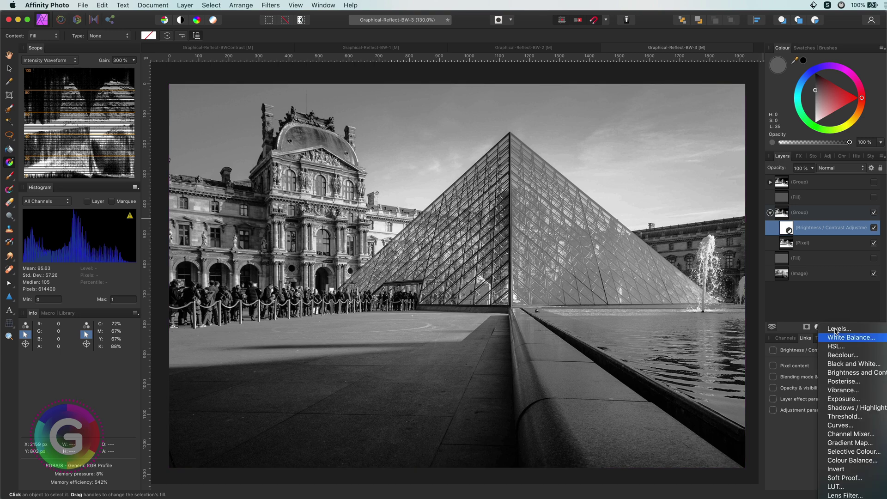
pyautogui.click(832, 426)
pyautogui.moveTo(744, 276); pyautogui.dragTo(724, 275)
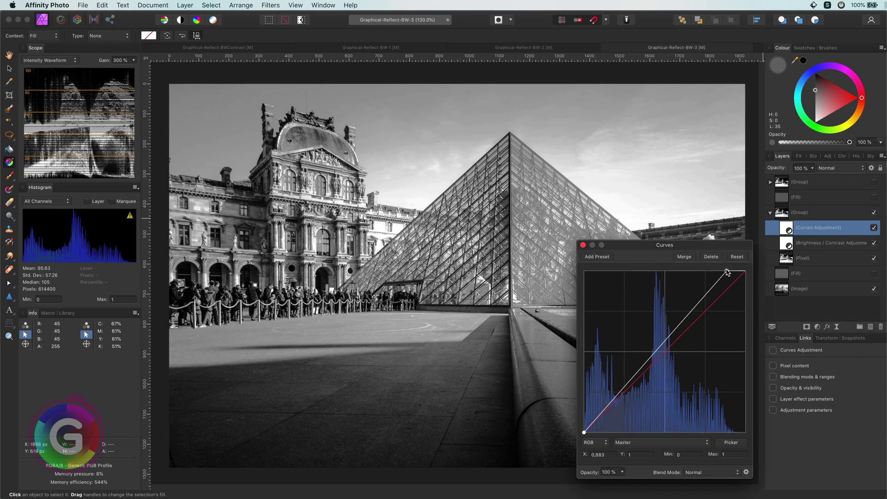
pyautogui.moveTo(585, 435); pyautogui.dragTo(598, 434)
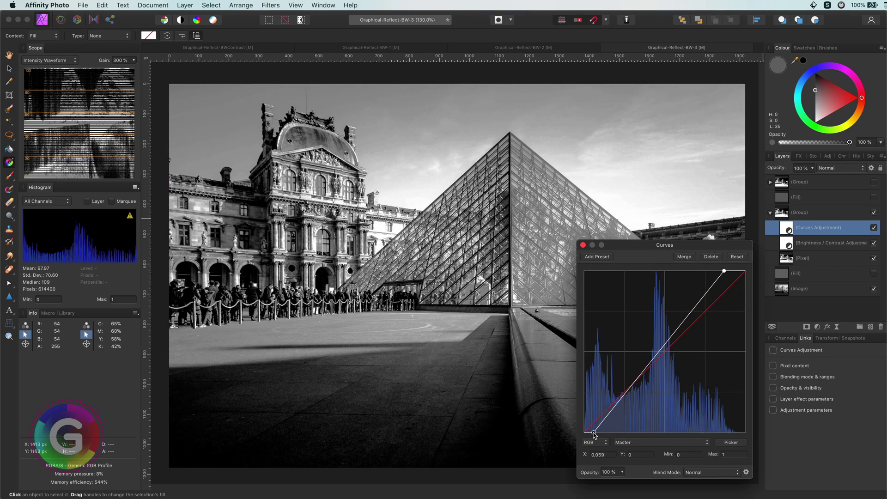
pyautogui.click(583, 245)
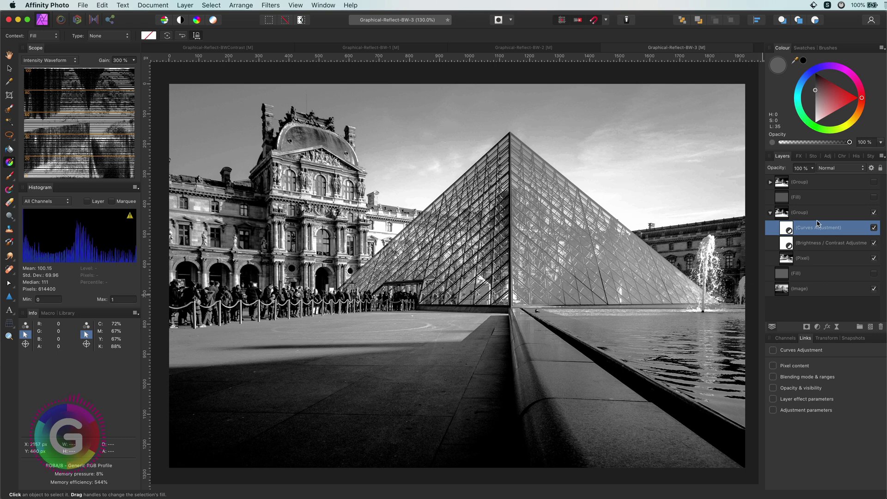
# - Toggle the adjustment group off and on to compare the photo before and after
pyautogui.click(873, 213)
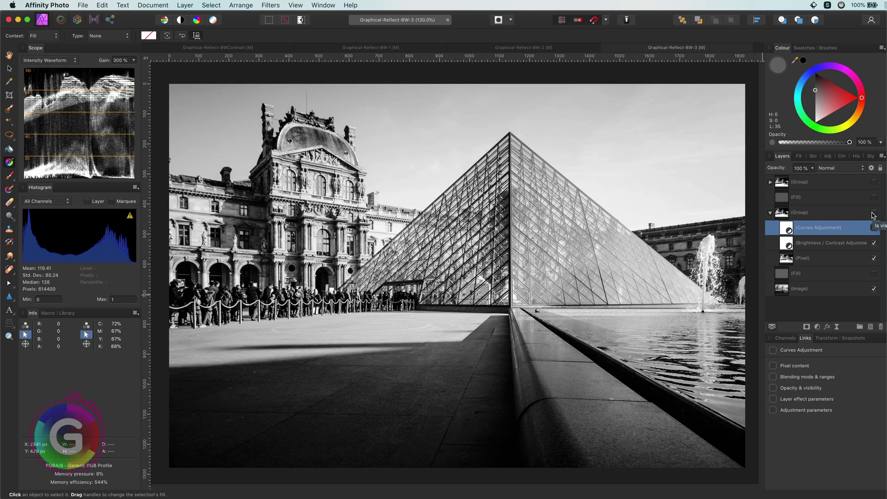
pyautogui.click(874, 213)
pyautogui.click(874, 213)
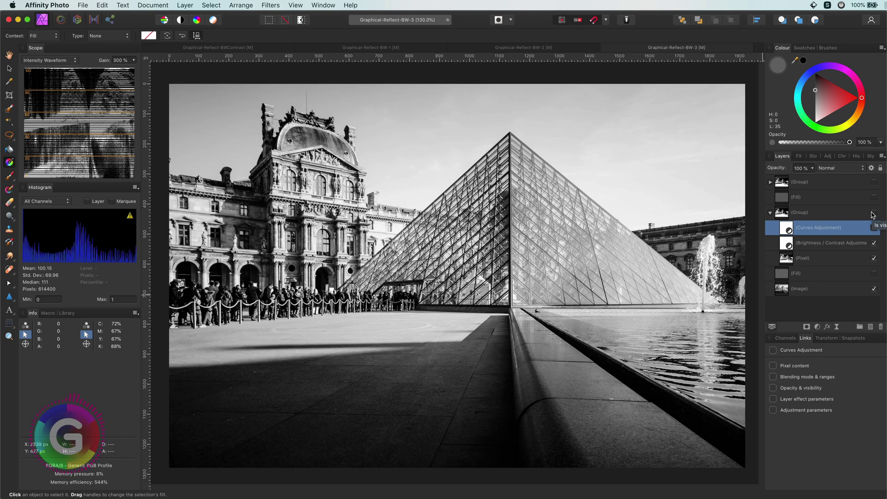
pyautogui.click(873, 213)
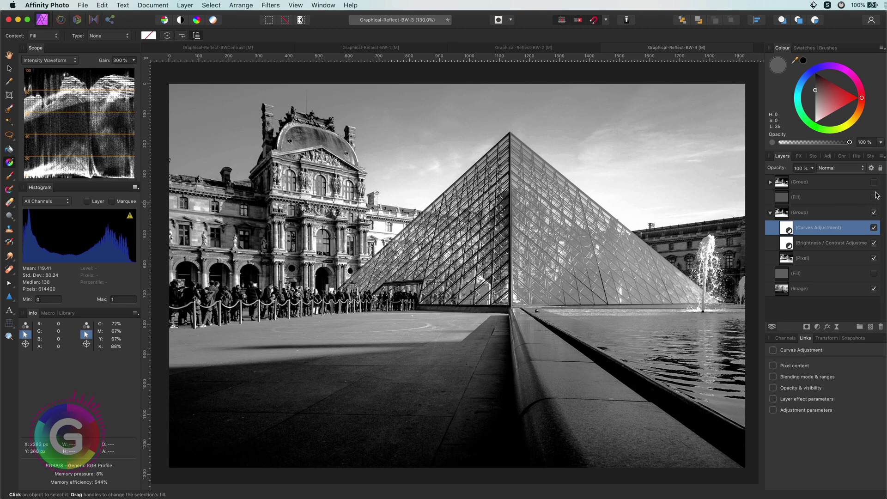
# - Add a live Gaussian Blur with Preserve Alpha and about 0.5 px radius to the Soft Light pixel layer
pyautogui.click(787, 261)
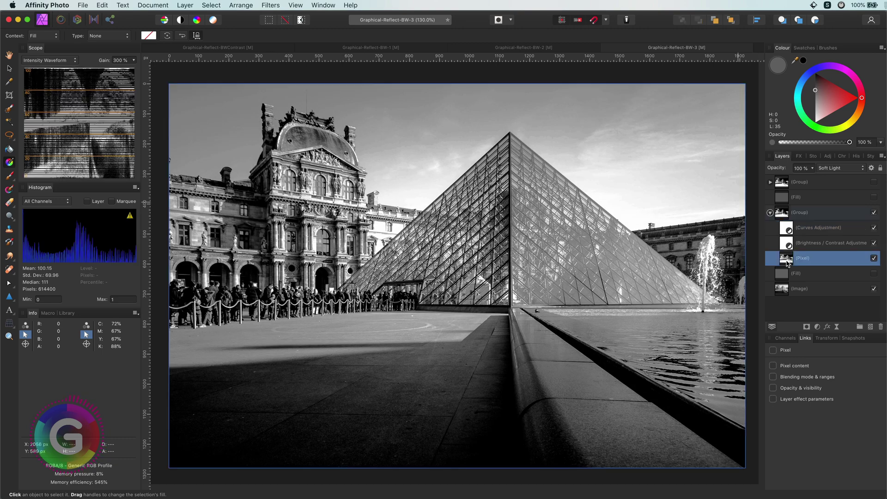
pyautogui.click(836, 327)
pyautogui.click(855, 330)
pyautogui.click(608, 432)
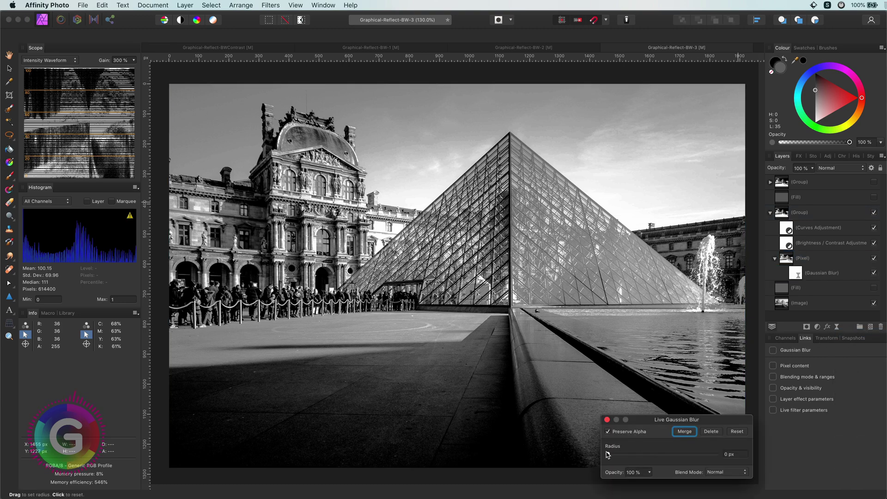
pyautogui.moveTo(608, 454)
pyautogui.mouseDown()
pyautogui.moveTo(654, 455)
pyautogui.moveTo(620, 459)
pyautogui.mouseUp()
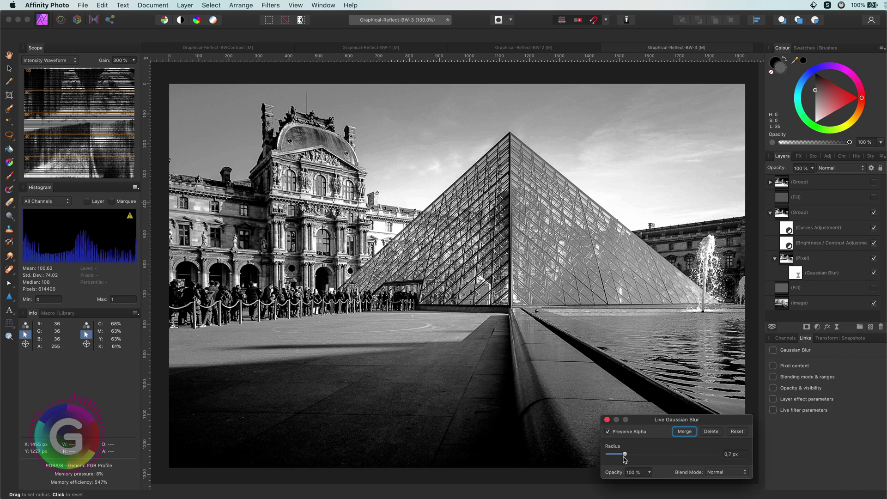
pyautogui.scroll(5, 318, 257)
# - Compare the blur on and off, fit the photo to the window, and collapse the group
pyautogui.click(873, 273)
pyautogui.click(874, 273)
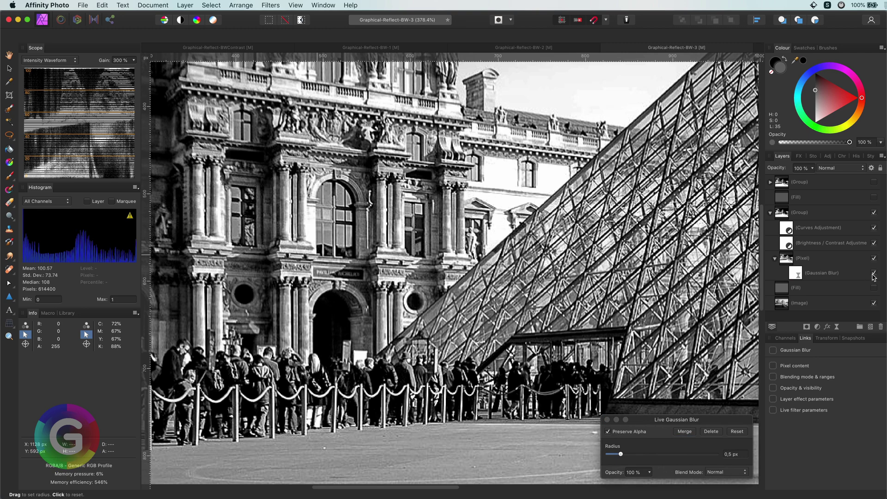
pyautogui.click(621, 457)
pyautogui.click(608, 420)
pyautogui.press('super+0')
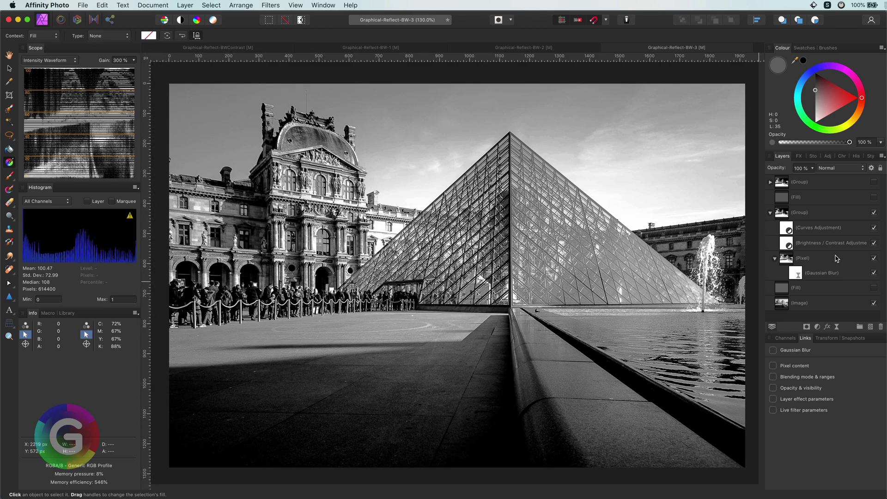
pyautogui.click(770, 213)
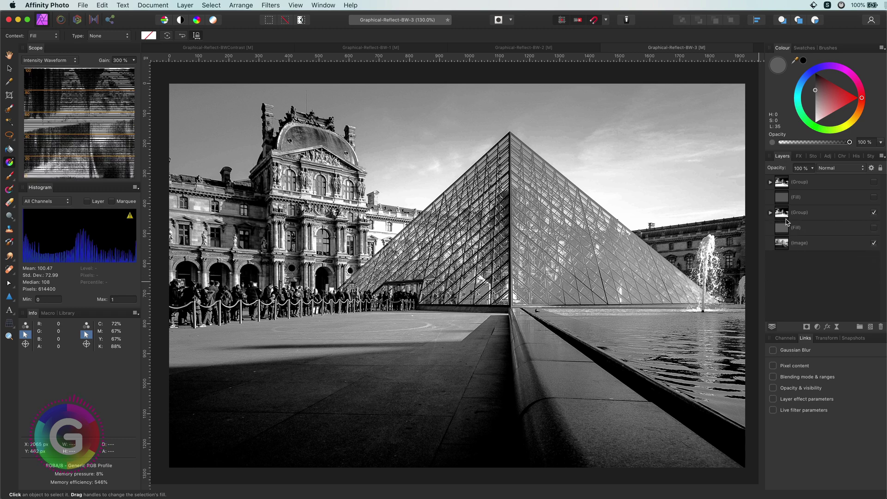
# - Add an inverted mask to the adjustment group and set up a white Paint Brush
pyautogui.click(787, 216)
pyautogui.click(808, 327)
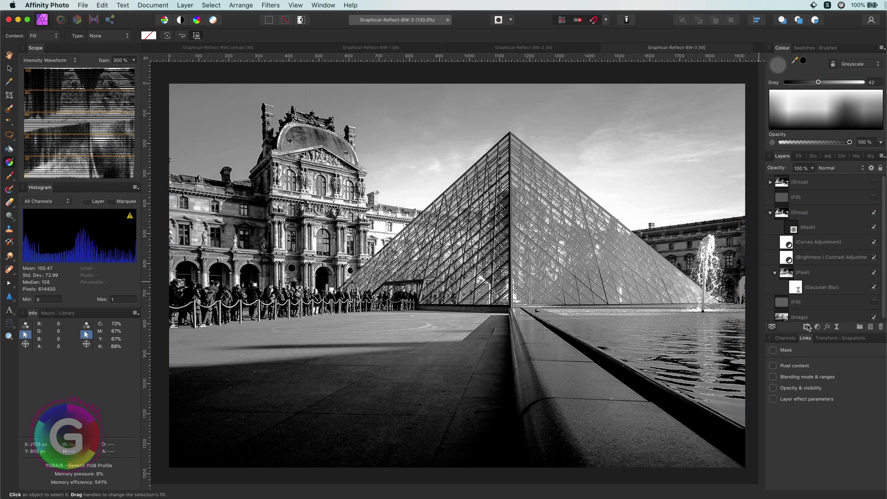
pyautogui.click(791, 228)
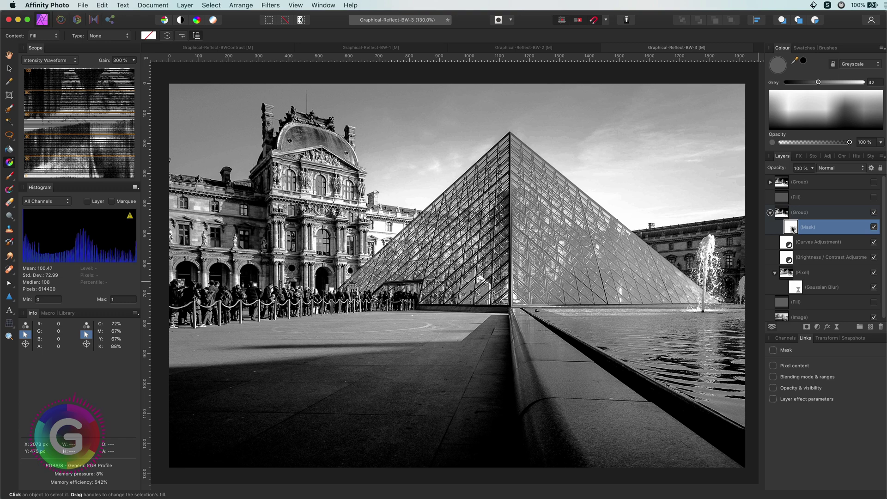
pyautogui.press('super+i')
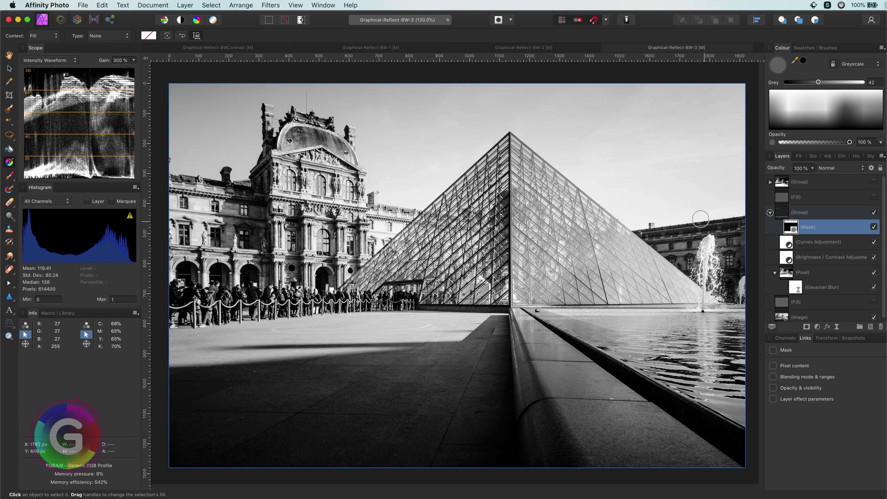
pyautogui.press('b')
pyautogui.press('x')
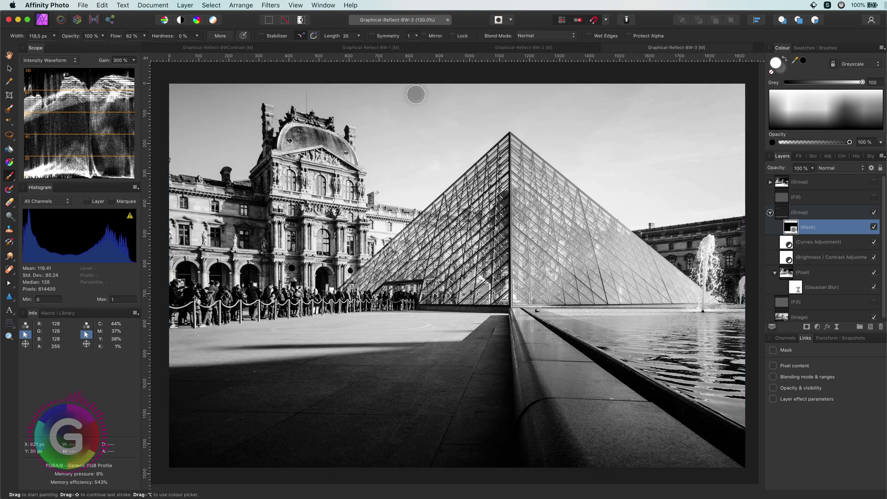
# - Enlarge the brush to about 362 px and paint the effect back into the sky
pyautogui.click(448, 156)
pyautogui.press('super+z')
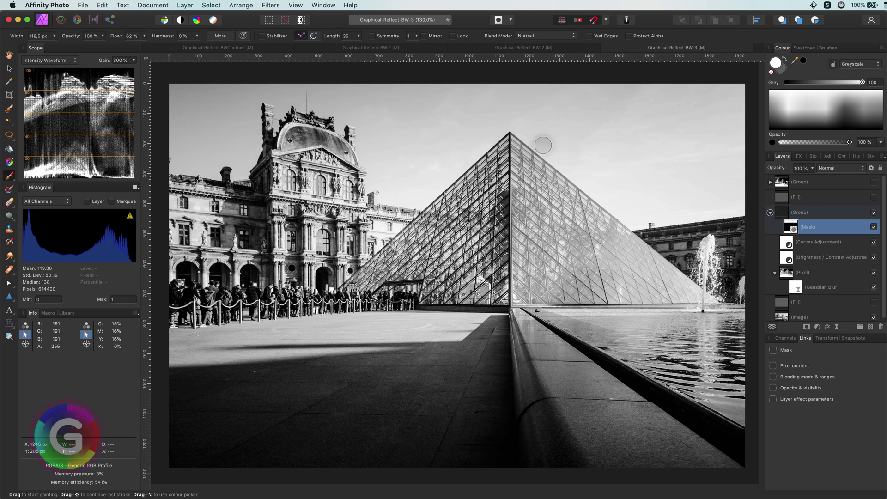
pyautogui.press(']')
pyautogui.press(']')
pyautogui.press(']')
pyautogui.press(']')
pyautogui.click(615, 119)
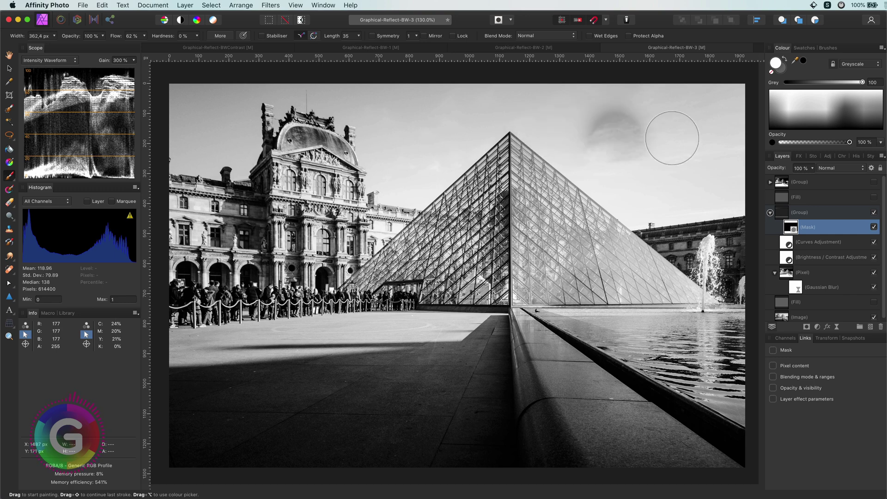
pyautogui.click(548, 109)
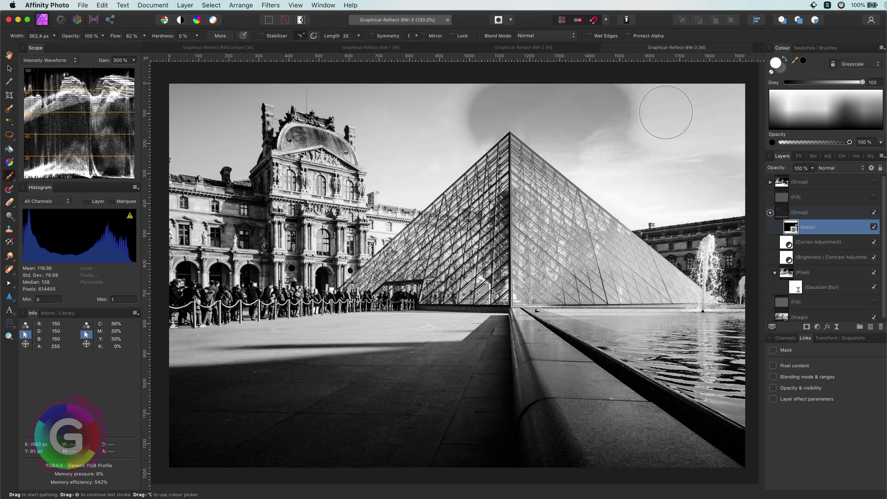
pyautogui.press('super+z')
pyautogui.moveTo(713, 154)
pyautogui.mouseDown()
pyautogui.moveTo(697, 94)
pyautogui.moveTo(554, 93)
pyautogui.moveTo(468, 112)
pyautogui.moveTo(424, 168)
pyautogui.moveTo(385, 183)
pyautogui.mouseUp()
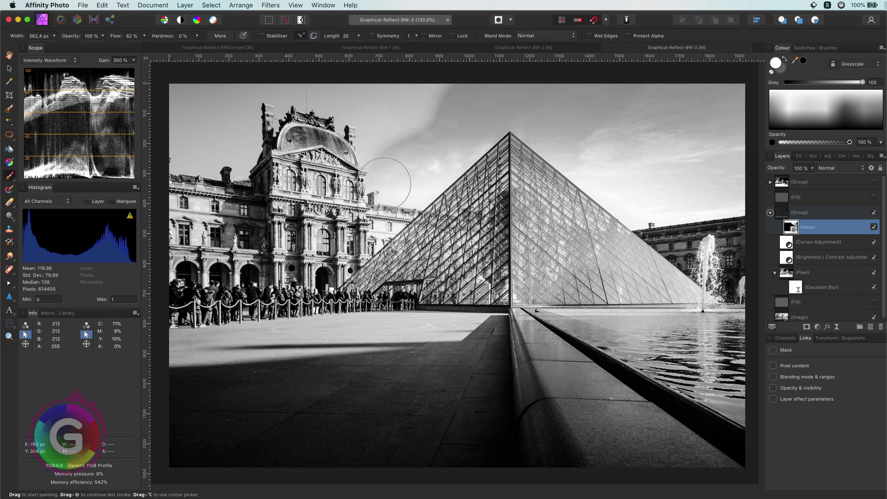
# - Paint the effect near the water, then switch to black with a brush of about 308 px
pyautogui.moveTo(180, 181)
pyautogui.mouseDown()
pyautogui.moveTo(259, 104)
pyautogui.moveTo(378, 114)
pyautogui.mouseUp()
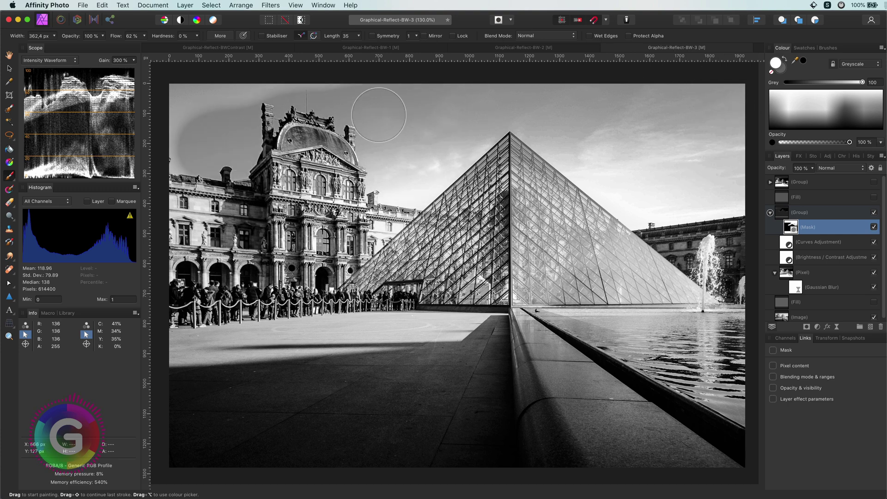
pyautogui.press('super+z')
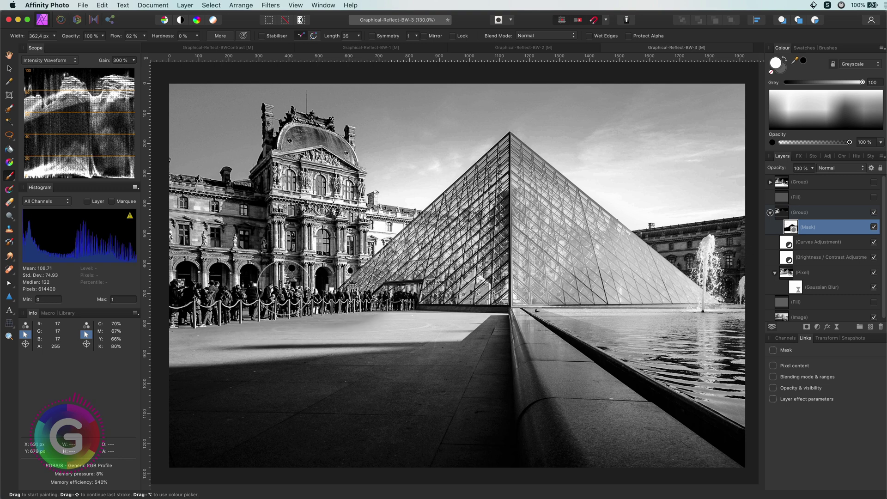
pyautogui.moveTo(721, 286); pyautogui.dragTo(597, 339)
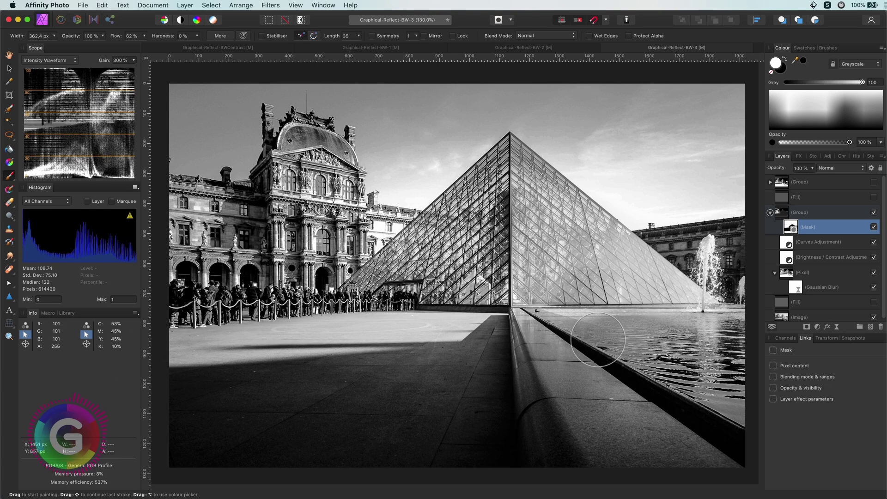
pyautogui.press('x')
pyautogui.press('[')
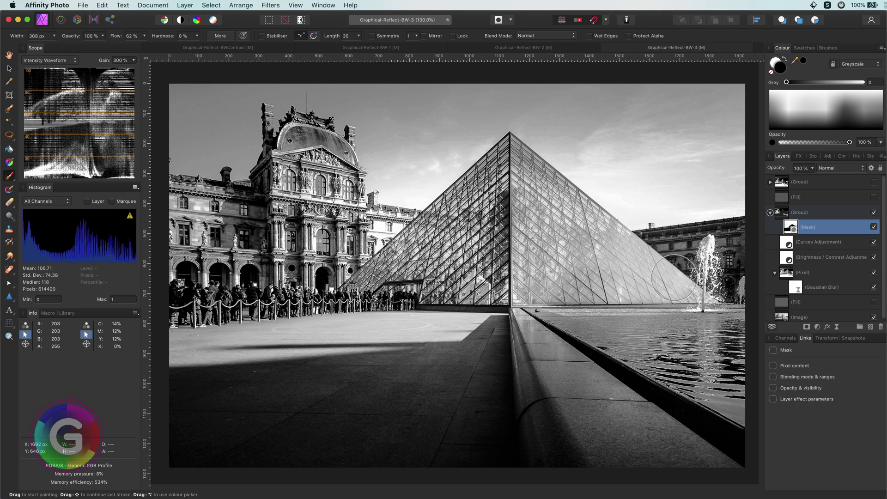
# - Collapse the adjustment group and toggle it off and on to check the result
pyautogui.click(770, 212)
pyautogui.click(874, 212)
pyautogui.click(873, 212)
pyautogui.click(873, 213)
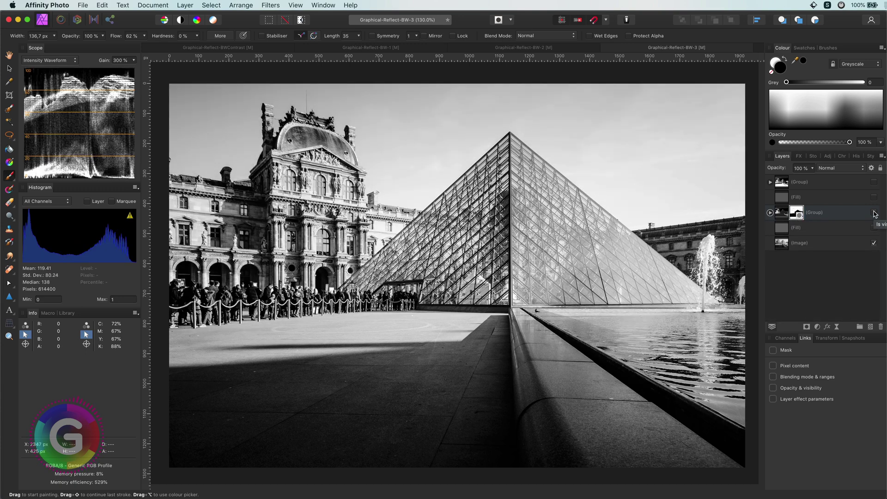
pyautogui.click(873, 212)
pyautogui.click(874, 212)
pyautogui.click(873, 212)
# - Add a top Curves adjustment with the black point moved right and a gentle S-curve
pyautogui.click(818, 326)
pyautogui.click(827, 426)
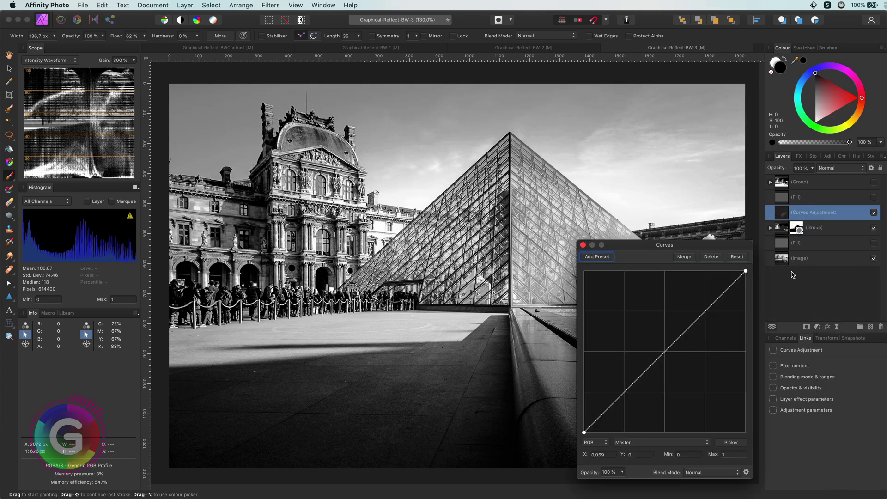
pyautogui.moveTo(584, 432); pyautogui.dragTo(588, 432)
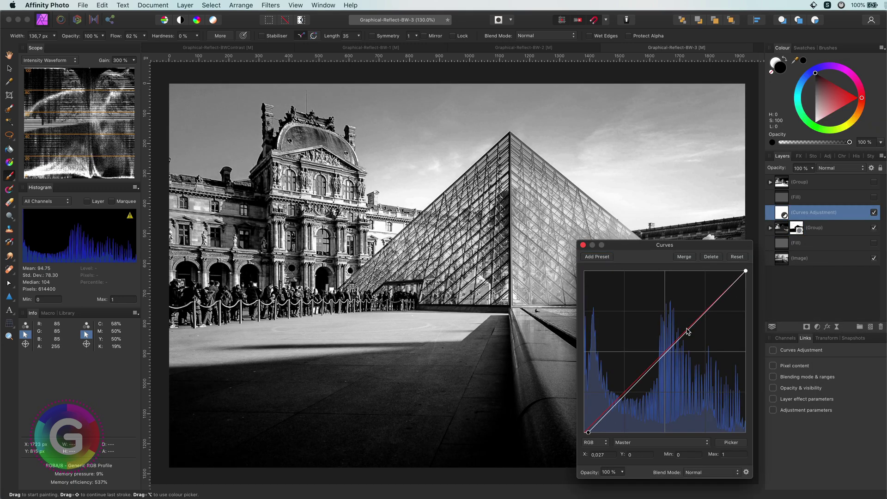
pyautogui.moveTo(687, 331); pyautogui.dragTo(691, 331)
pyautogui.moveTo(724, 293); pyautogui.dragTo(724, 288)
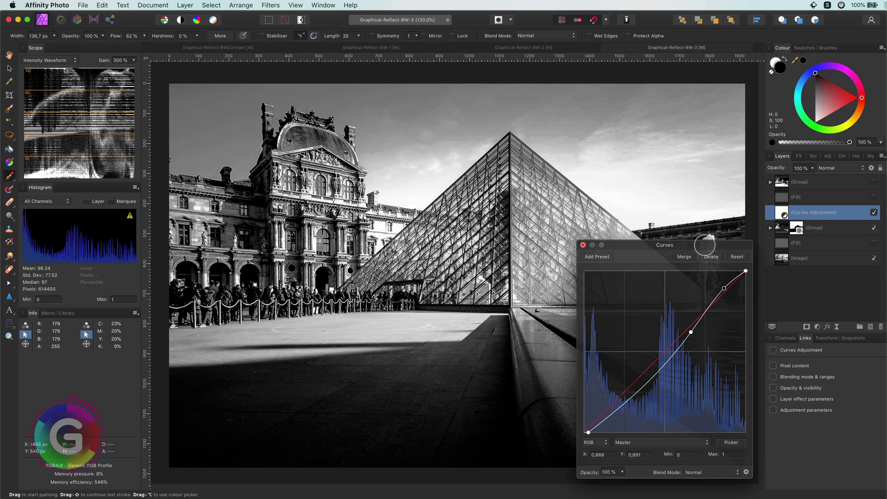
pyautogui.click(853, 224)
pyautogui.click(873, 213)
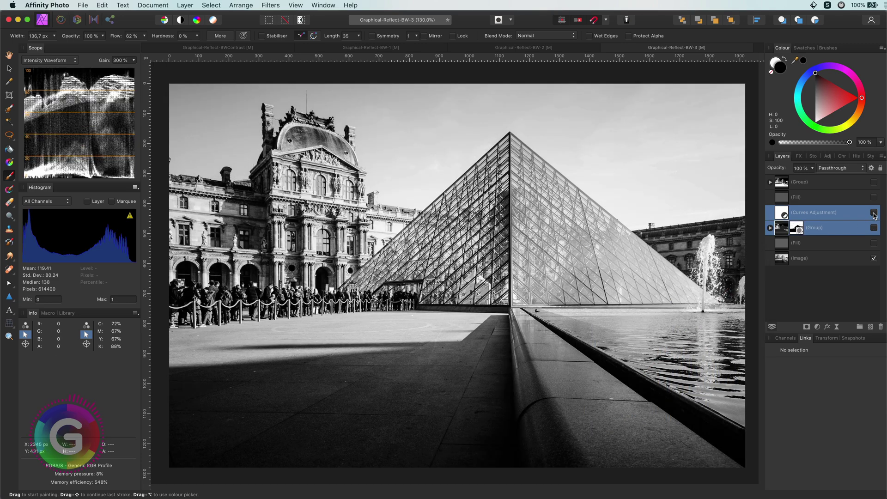
pyautogui.click(873, 213)
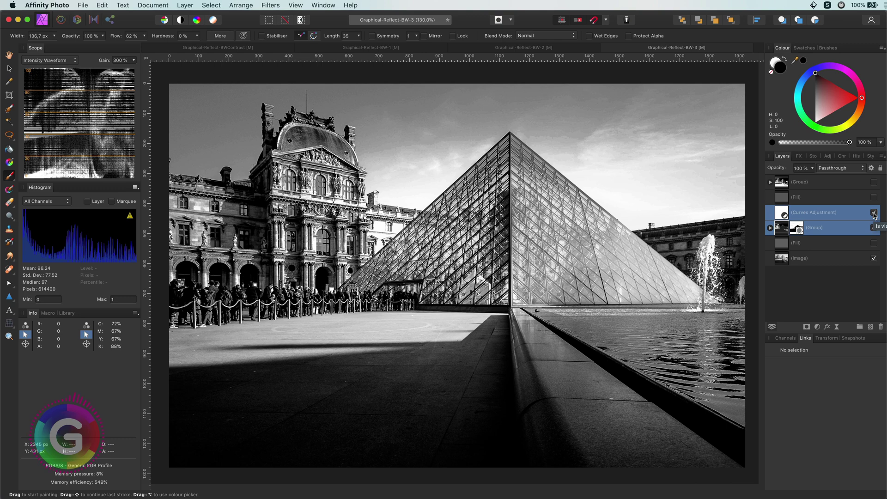
pyautogui.click(874, 213)
pyautogui.click(874, 213)
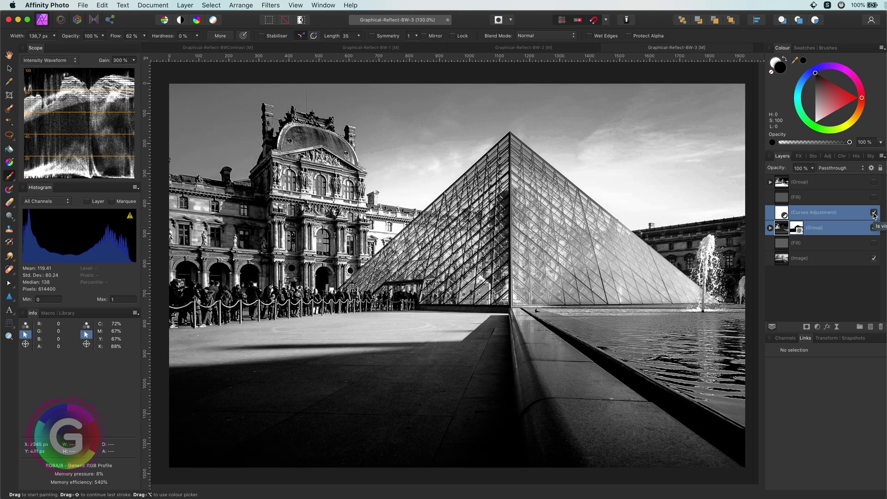